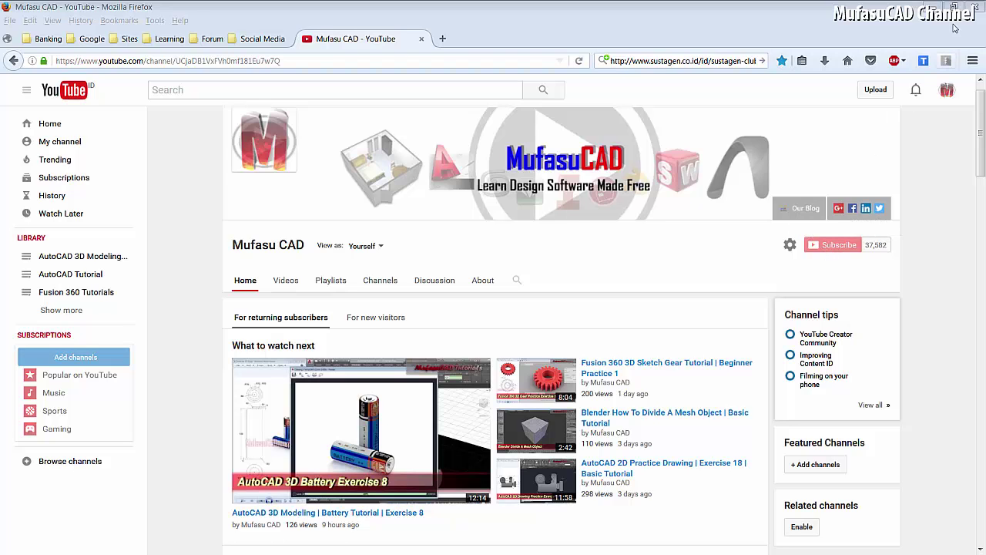
Minimize the YouTube browser to show the empty Fusion 360 design and the nut drawing
left_click(934, 6)
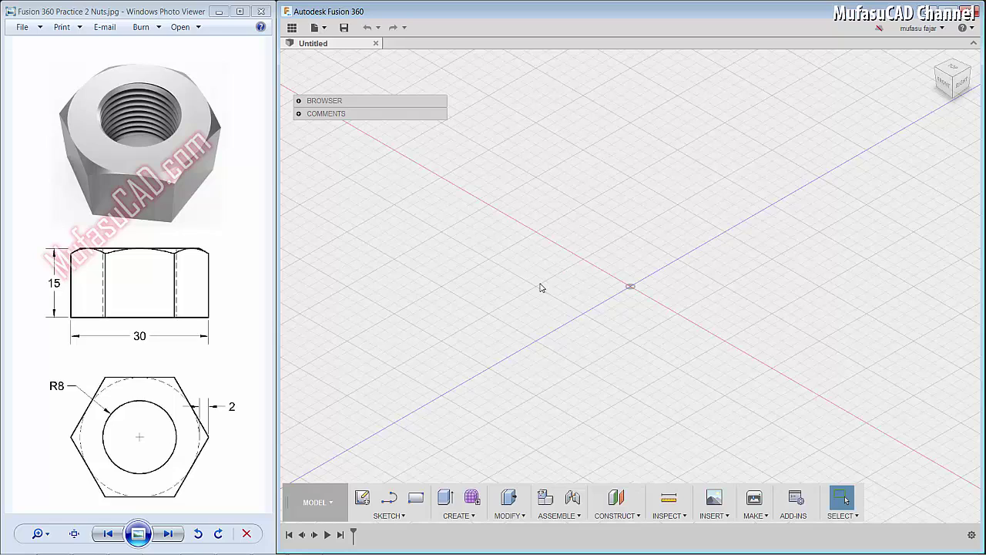
Sketch a 6-sided inscribed polygon of radius 15 on the top plane, centred on the origin
left_click(389, 515)
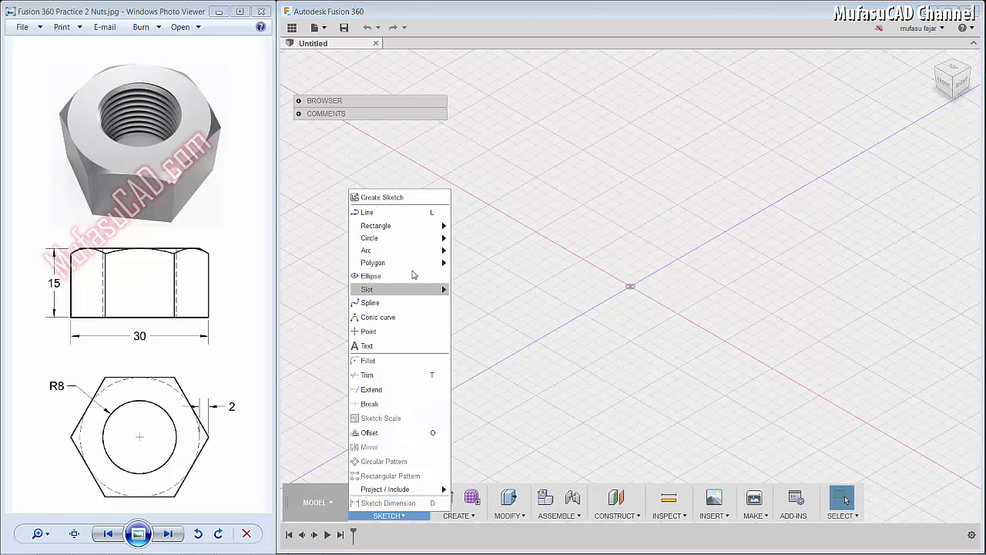
mouse_move(373, 263)
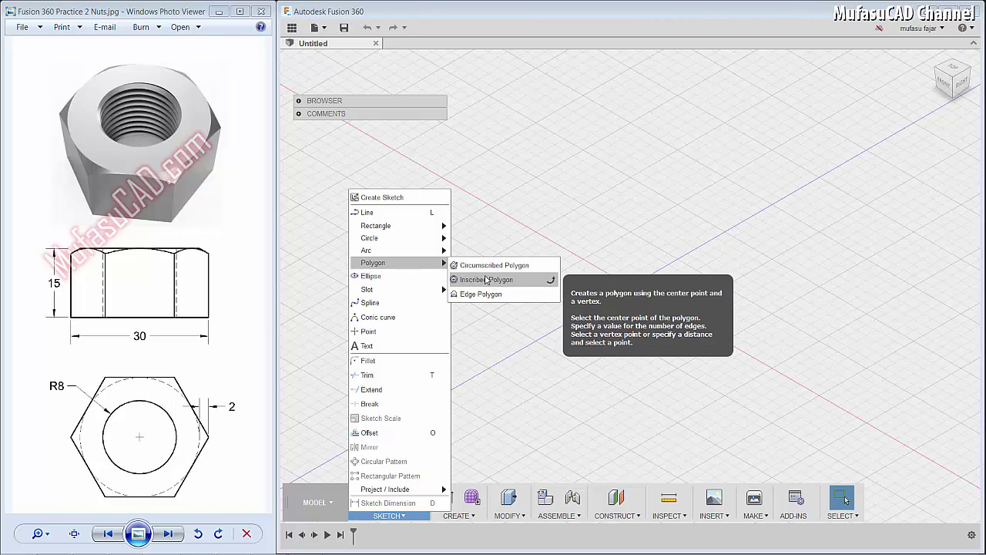
left_click(505, 281)
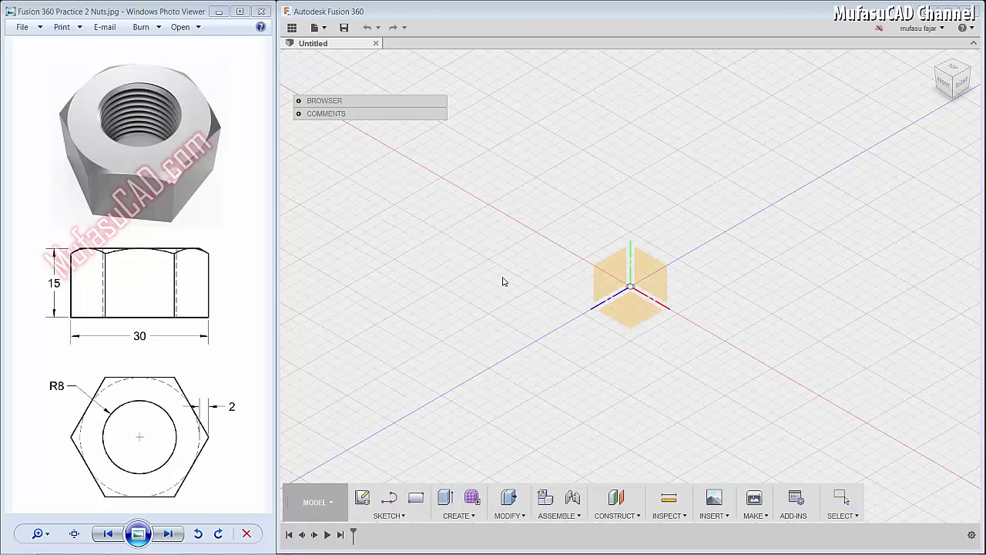
left_click(628, 314)
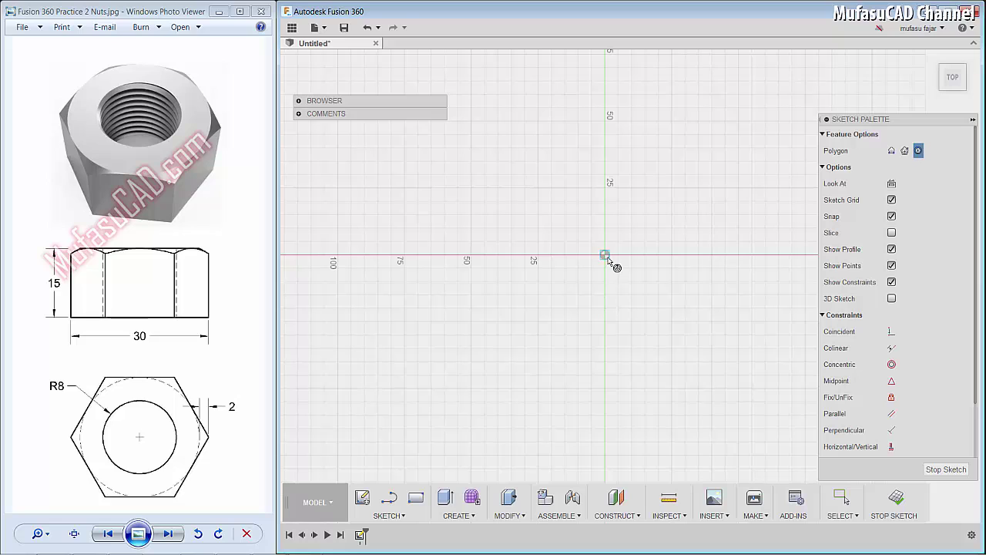
left_click(605, 255)
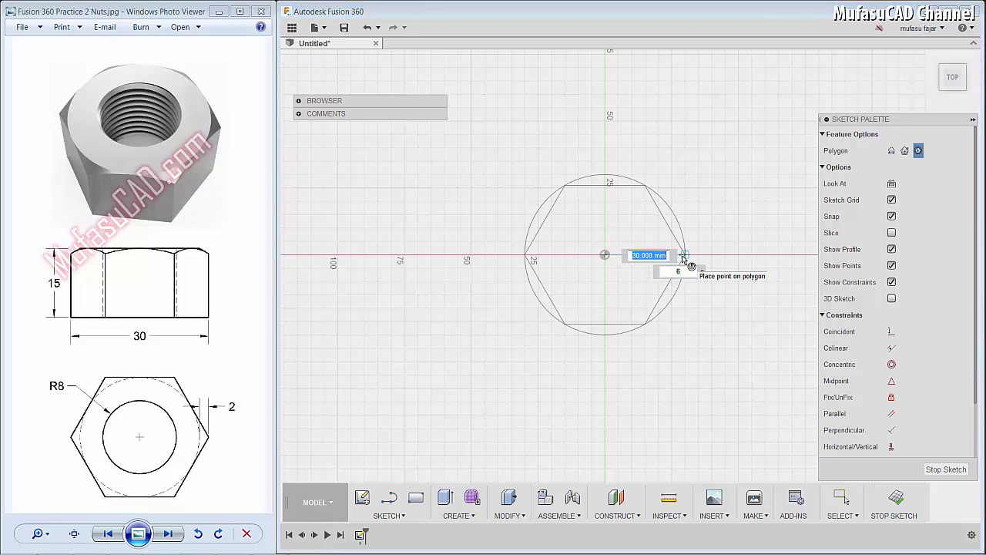
type("15")
key("Return")
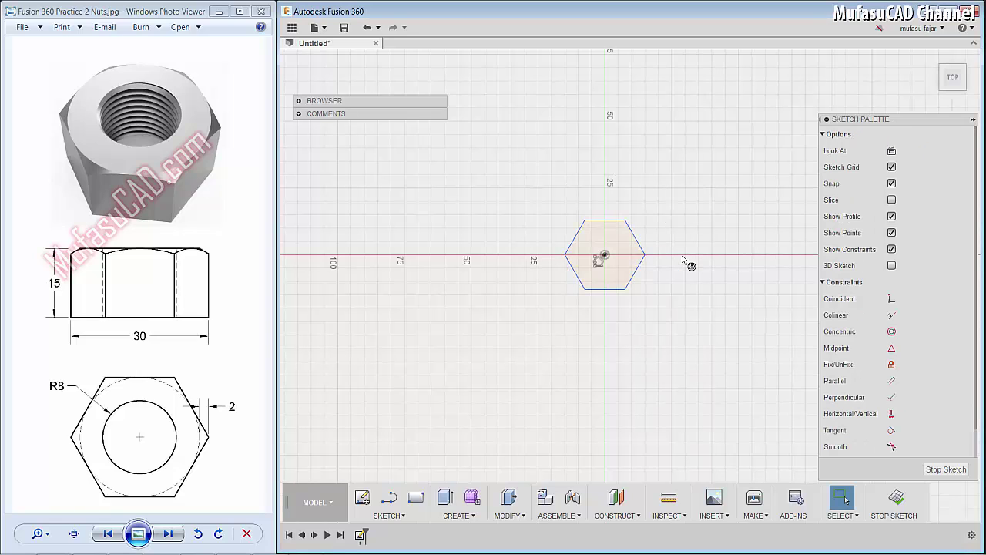
Extrude the hexagon profile 15 mm into a solid hexagonal prism
left_click(445, 497)
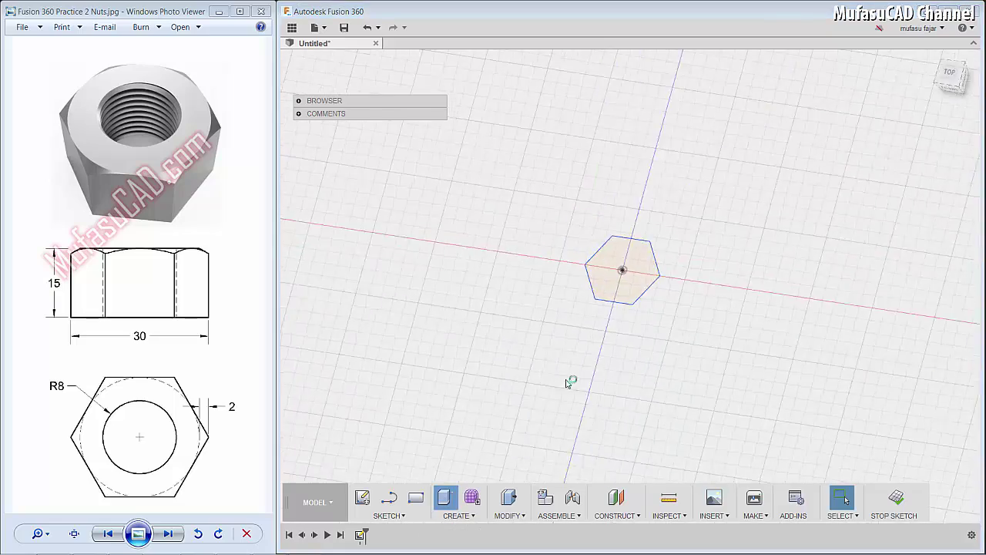
scroll(646, 290, "up", 4)
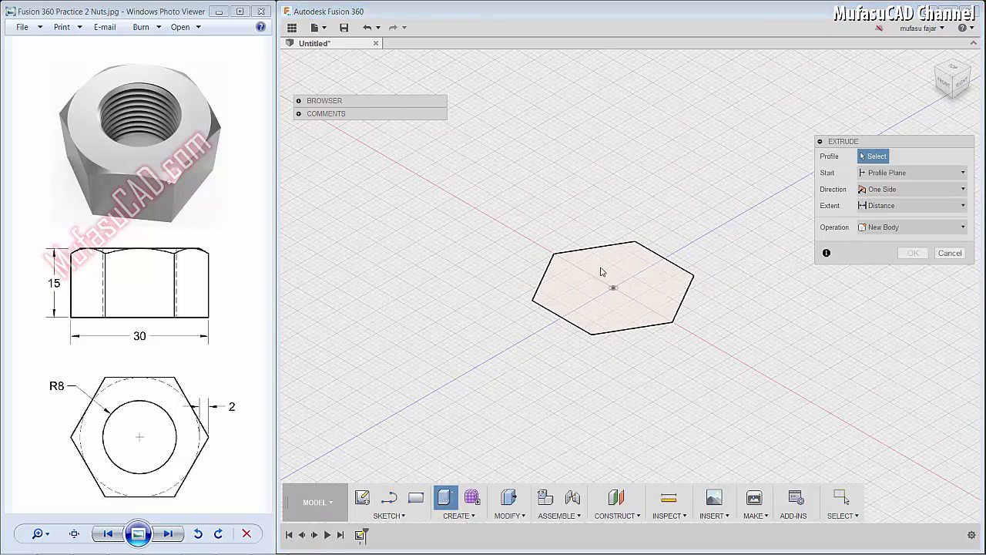
left_click(587, 298)
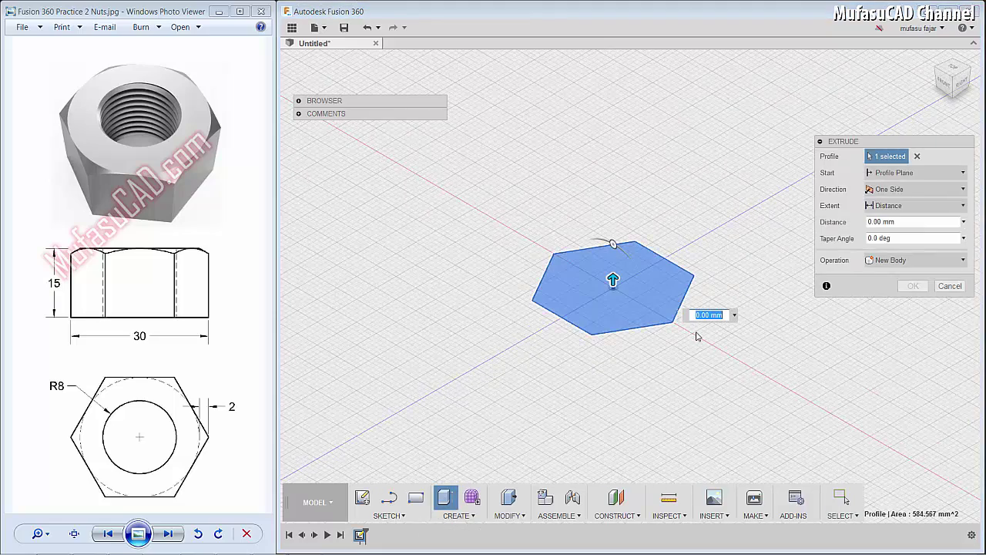
type("15")
key("Return")
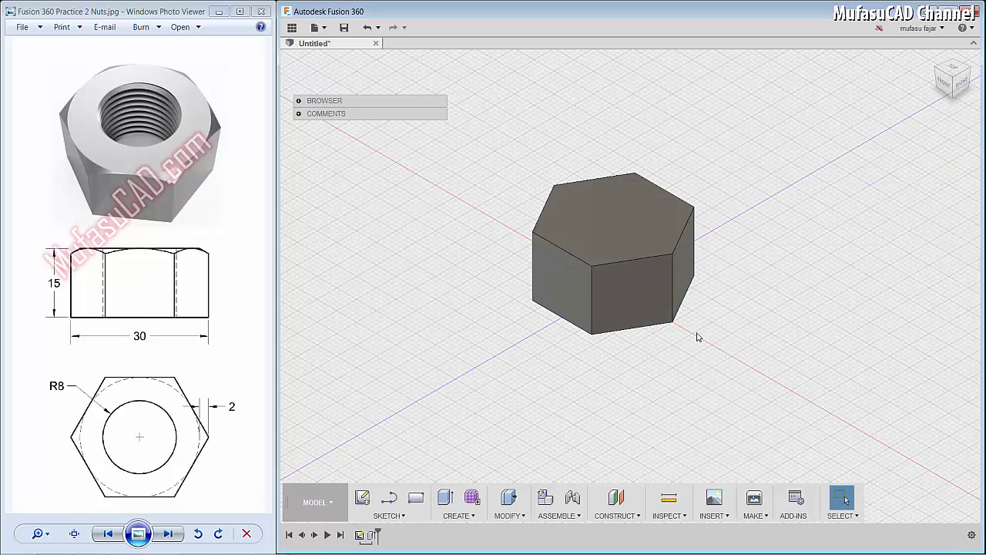
Draw a closed right triangle with lines at the top corner of a prism side face
key("l")
left_click(558, 279)
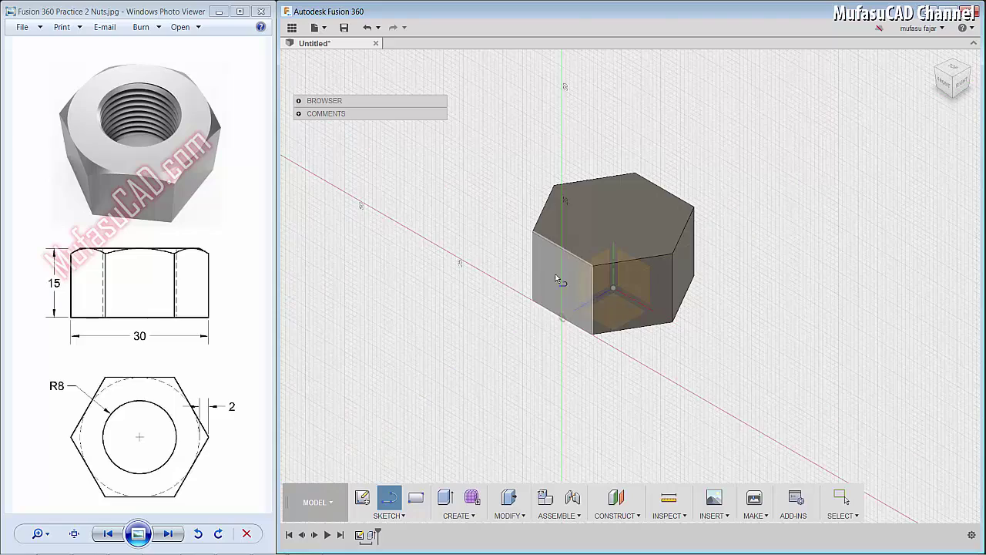
left_click(575, 290)
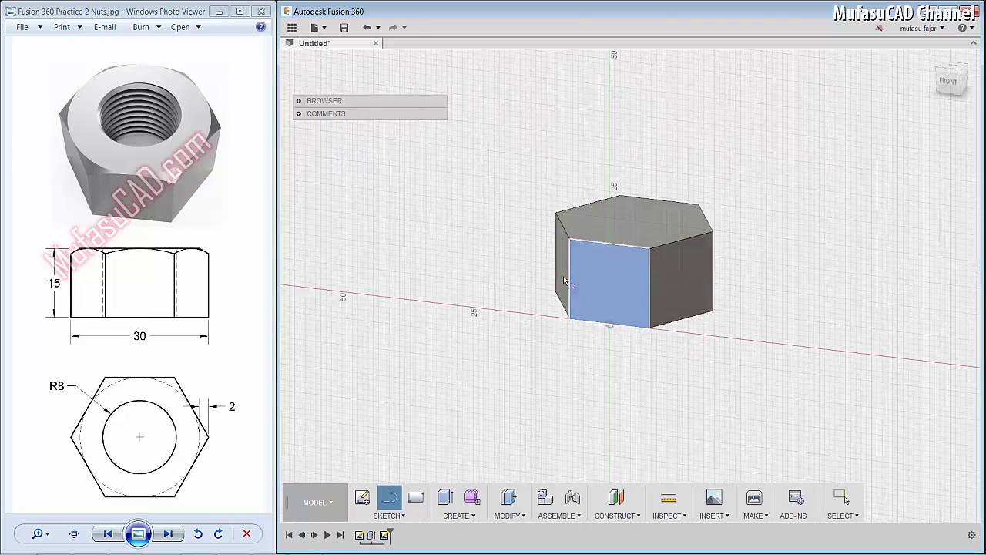
scroll(586, 300, "up", 2)
scroll(617, 297, "up", 4)
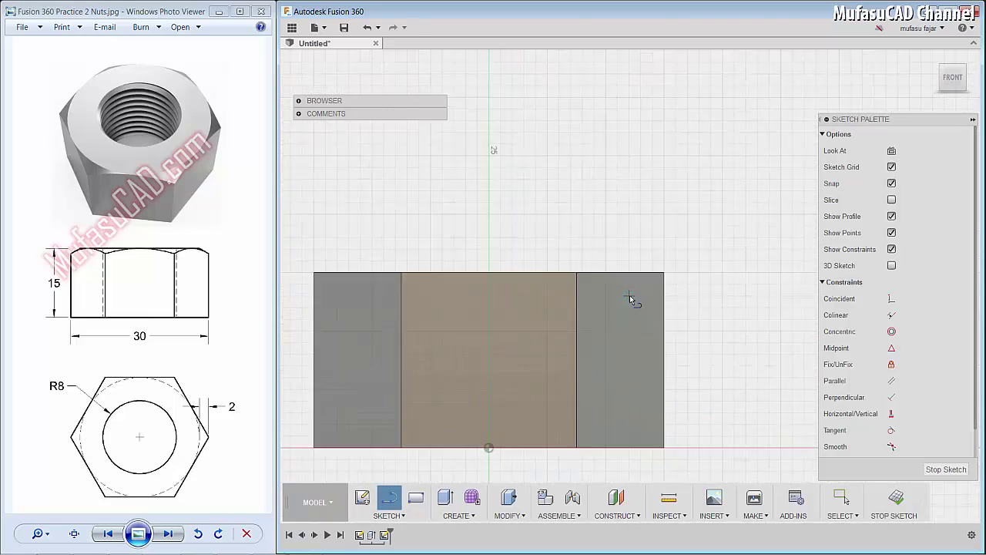
middle_click_drag(632, 293, 544, 258)
left_click(540, 251)
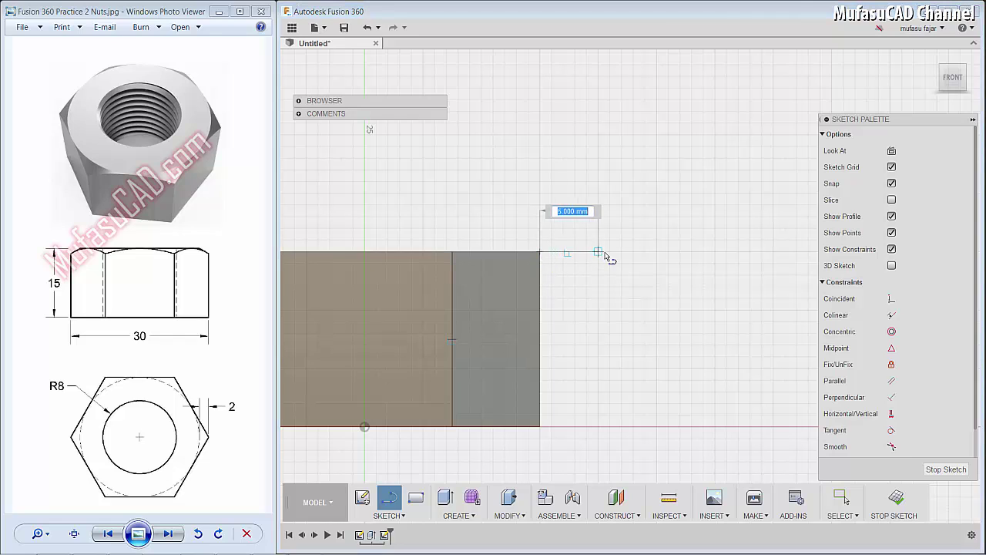
left_click(604, 252)
left_click(604, 316)
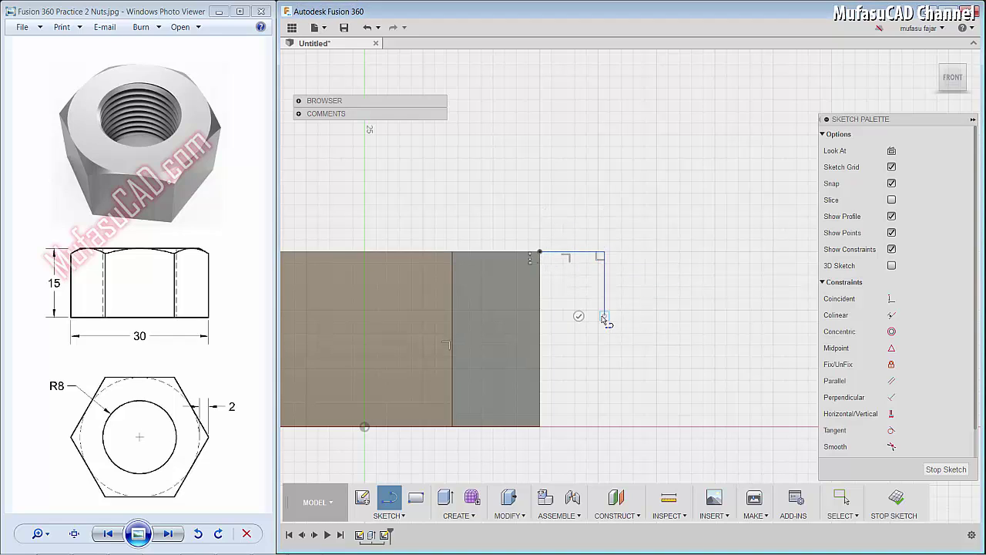
left_click(540, 252)
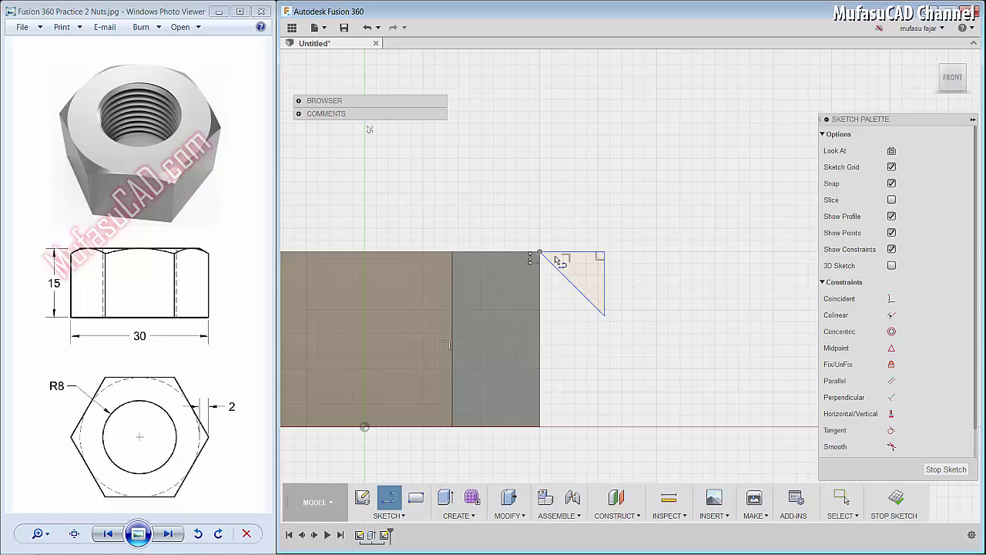
right_click(604, 218)
left_click(656, 224)
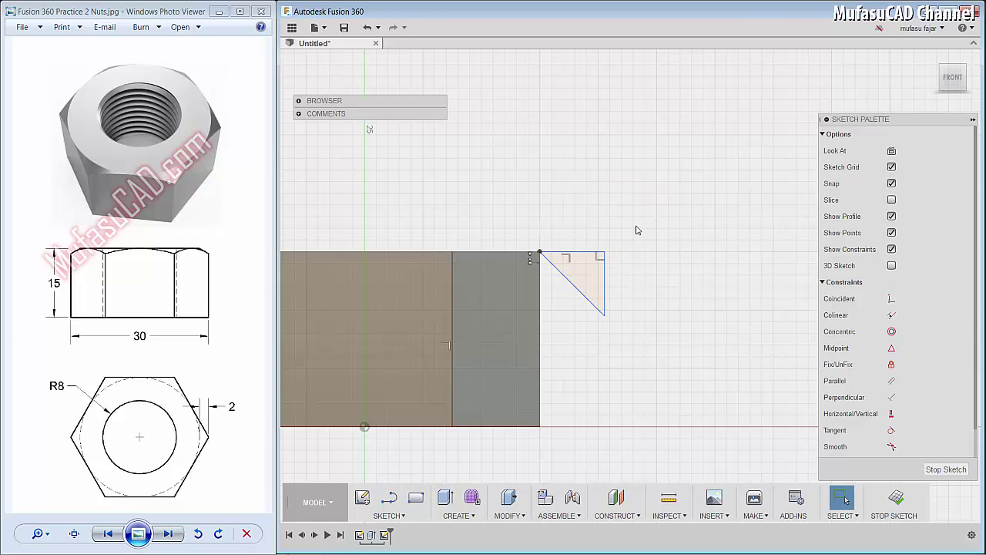
Dimension the triangle's horizontal top edge to 2 mm
scroll(578, 256, "up", 3)
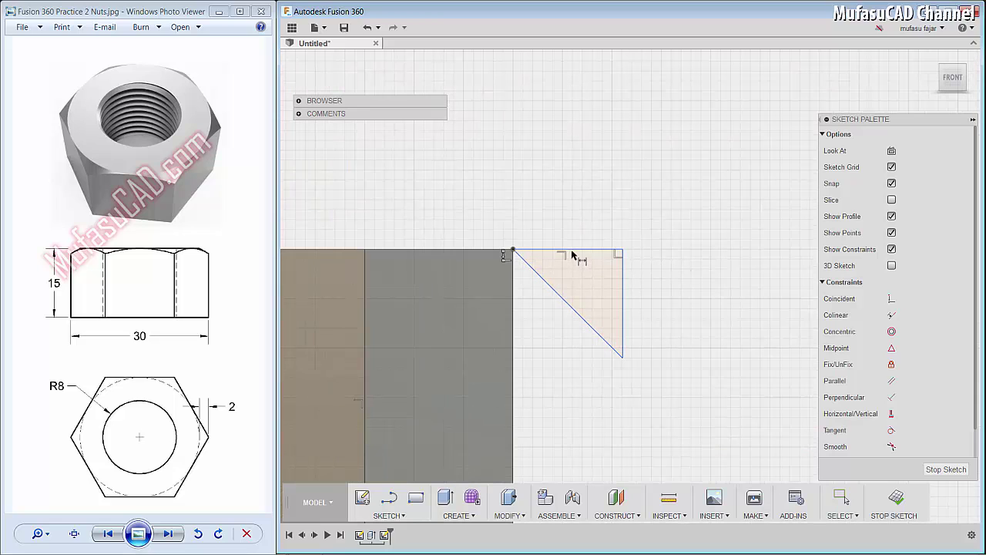
left_click(576, 253)
left_click(593, 216)
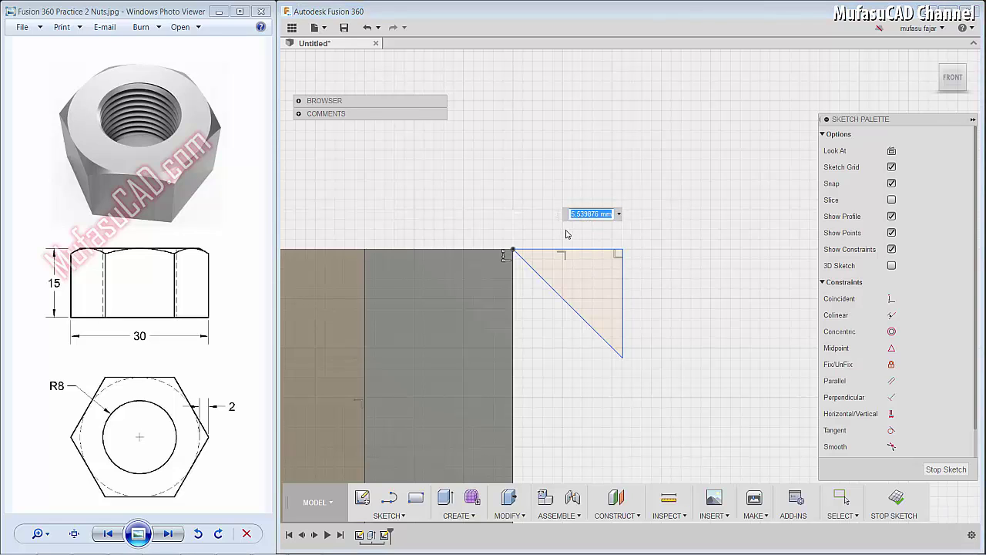
type("2")
key("Return")
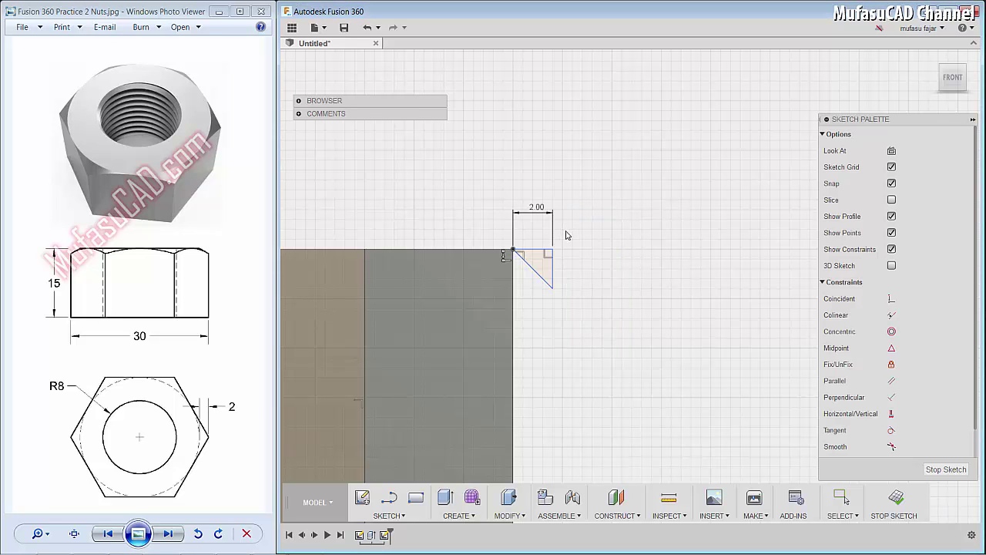
Set the angle between the slanted and top edges to 30°
scroll(544, 239, "up", 3)
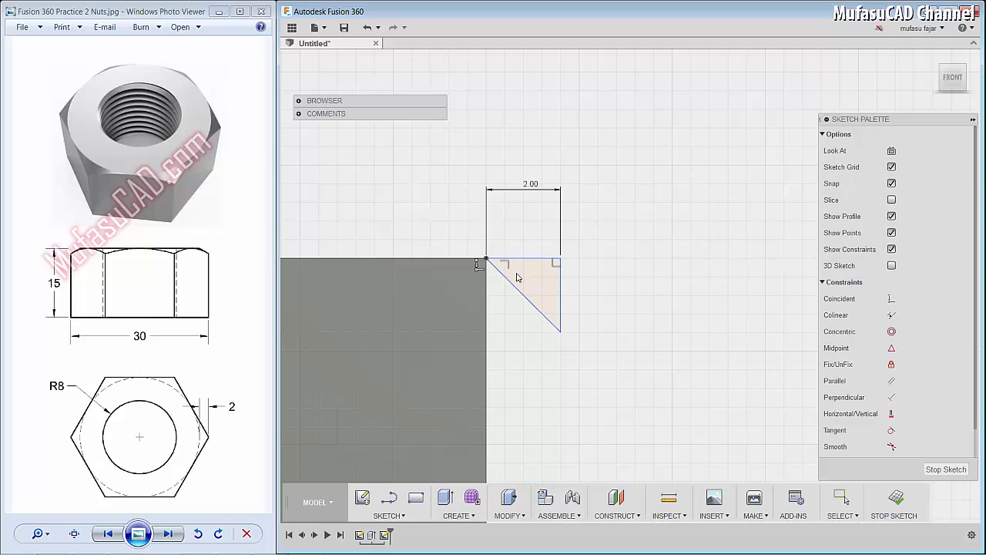
left_click(515, 287)
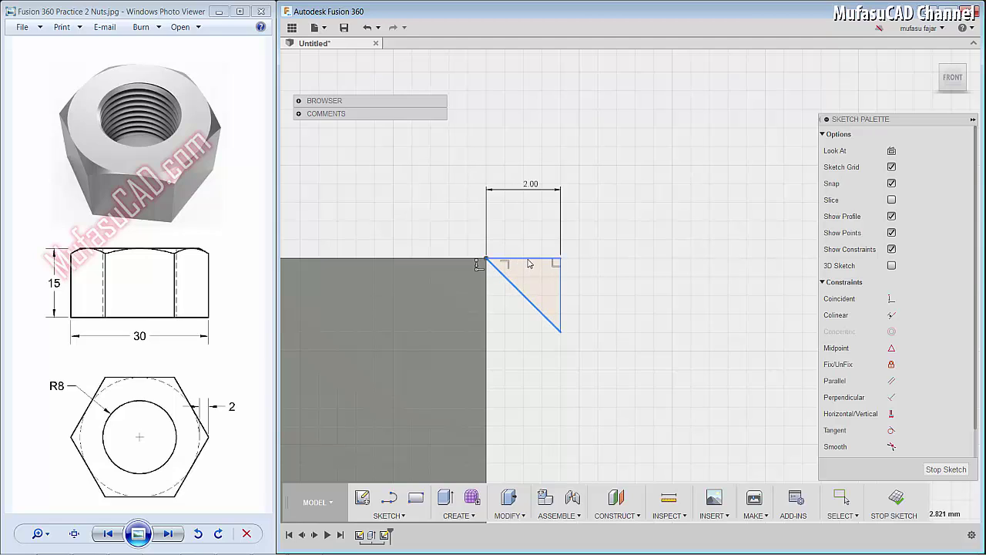
left_click(529, 263)
left_click(606, 303)
type("30")
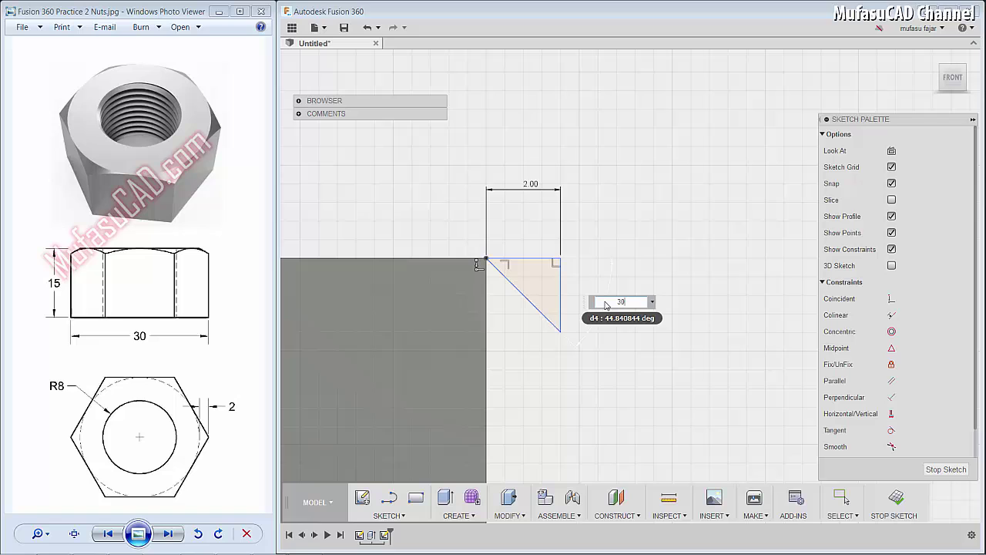
key("Return")
scroll(550, 315, "up", 1)
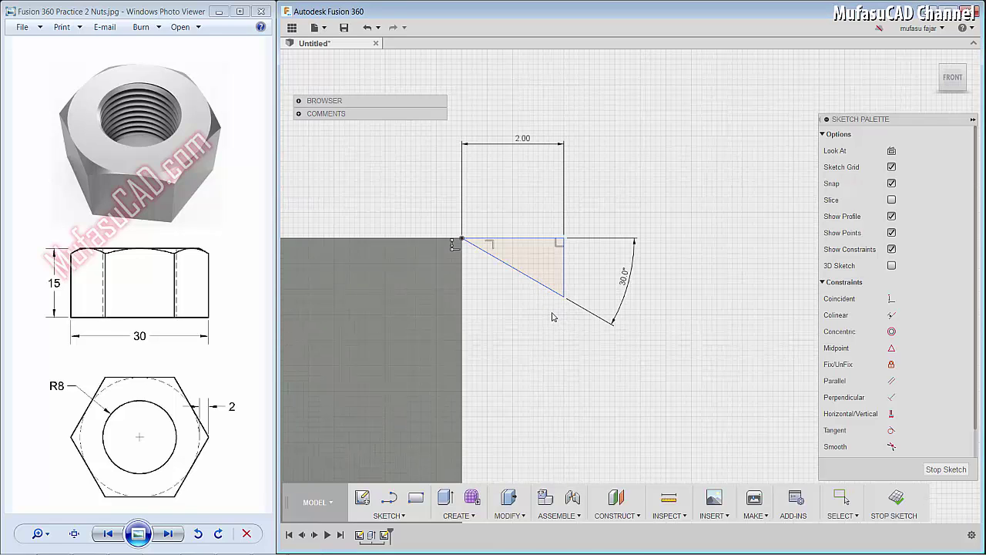
scroll(552, 314, "down", 3)
mouse_move(552, 315)
middle_mouse_down("shift")
mouse_move(664, 217)
mouse_move(646, 229)
mouse_move(627, 270)
middle_mouse_up("shift")
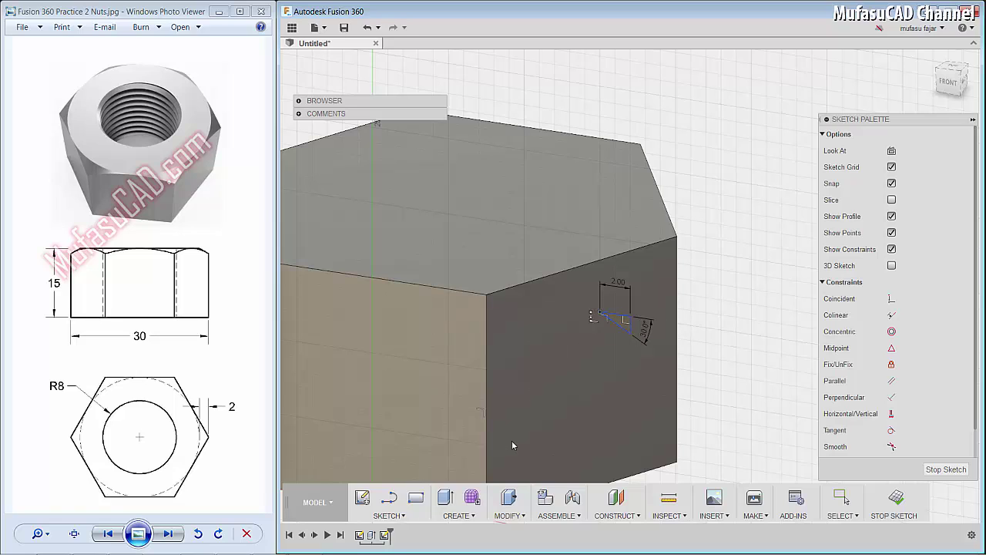
Align the sketch point to the prism's top corner point using Modify > Align
left_click(521, 517)
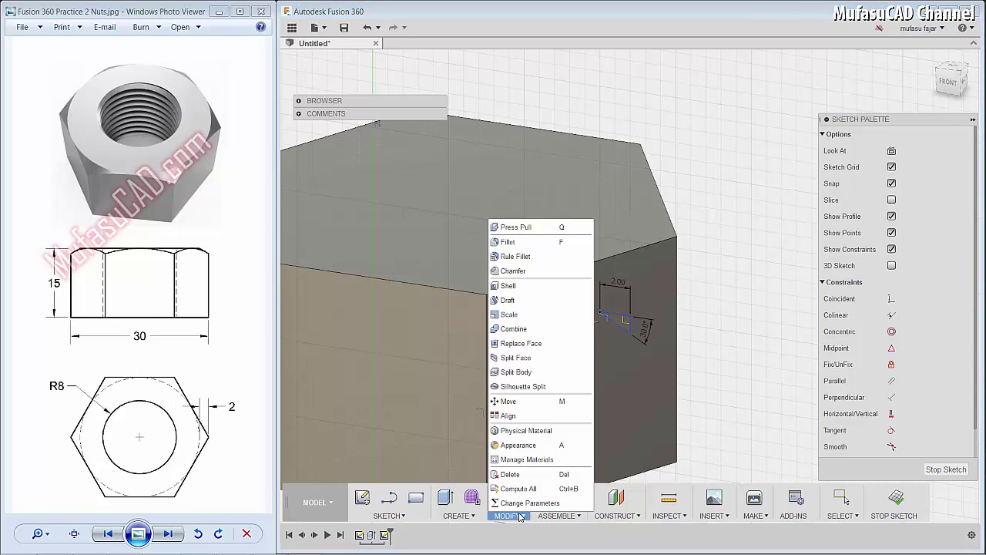
left_click(508, 416)
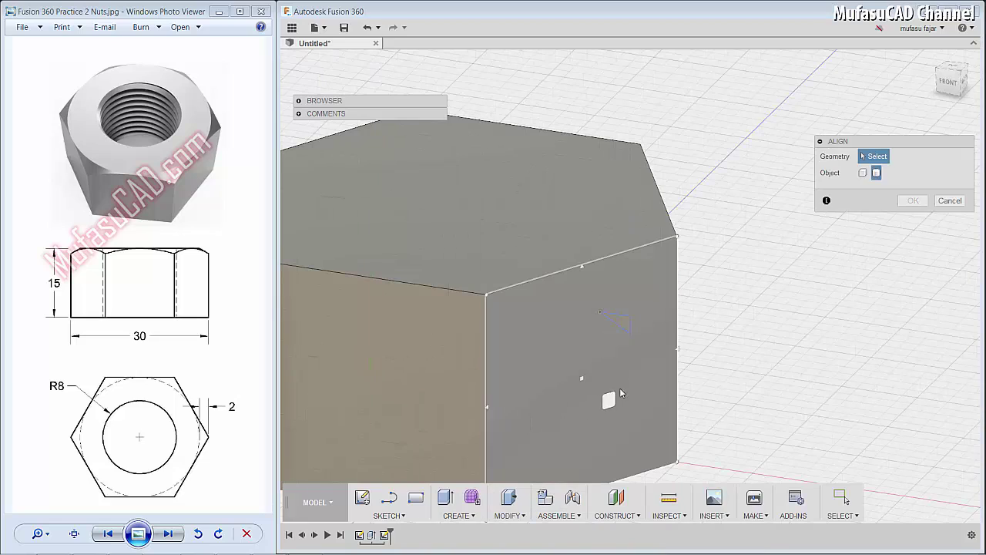
left_click(629, 316)
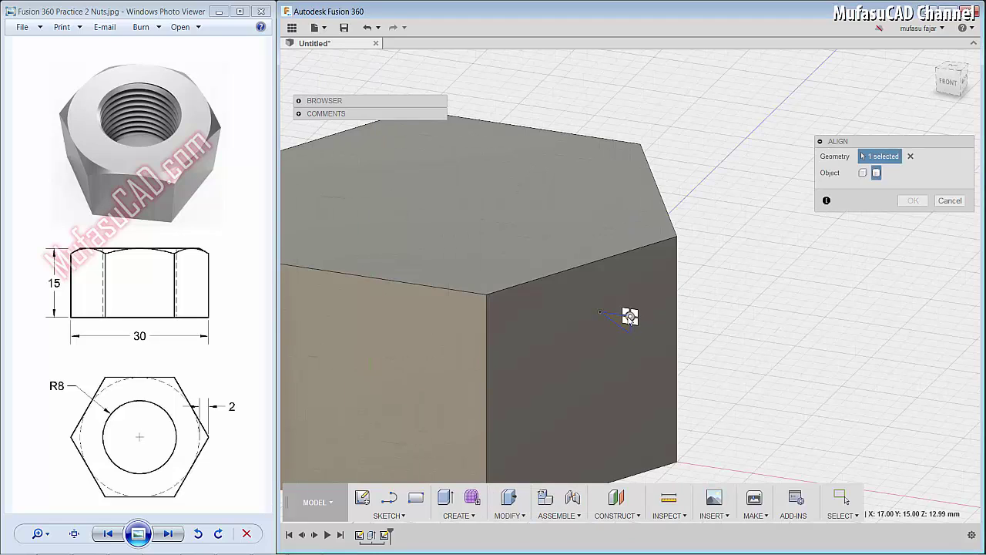
left_click(677, 240)
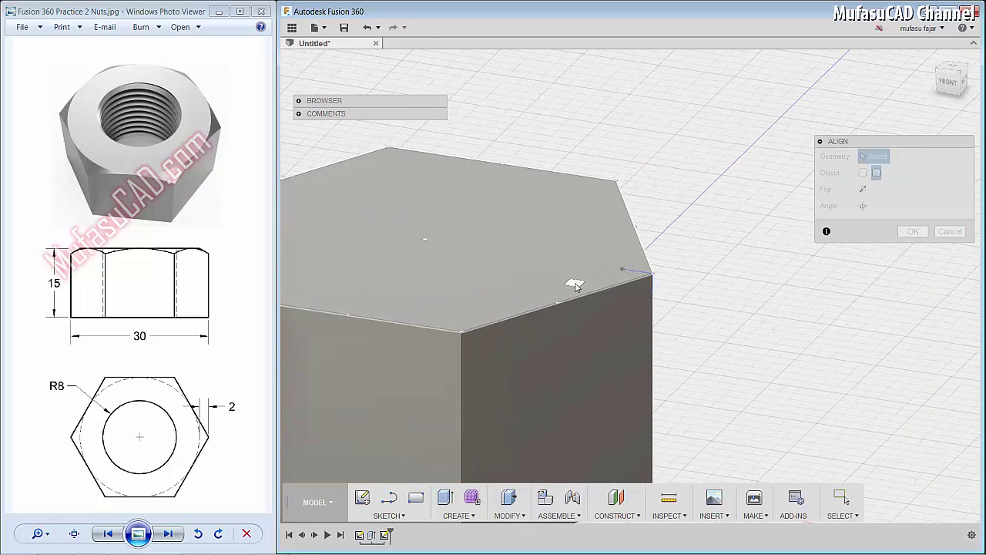
scroll(576, 286, "up", 3)
scroll(630, 269, "up", 2)
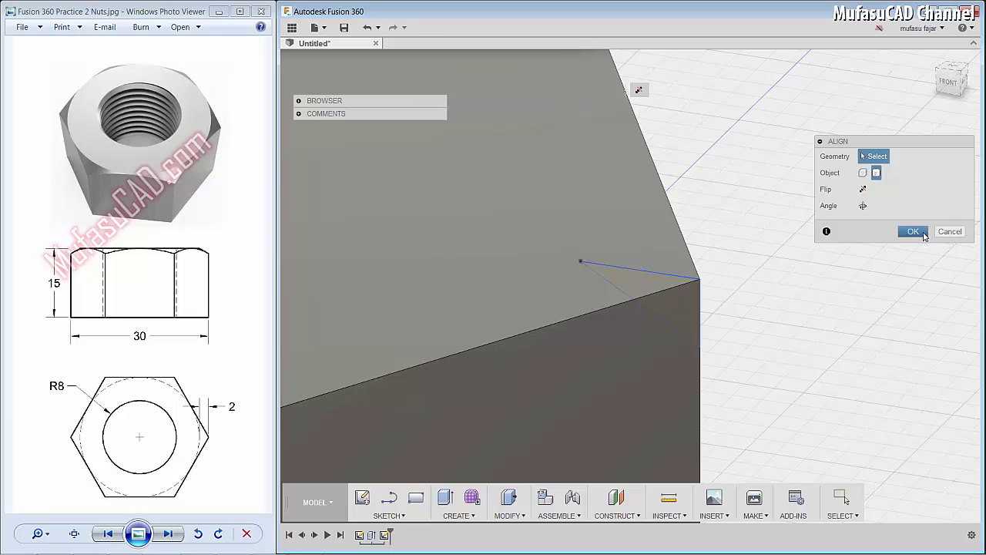
left_click(925, 234)
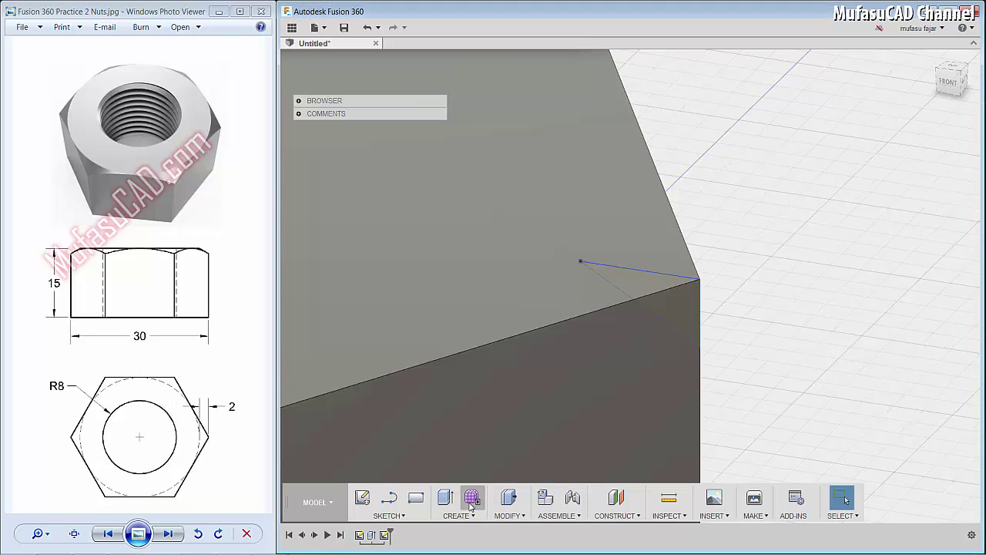
Revolve-cut the triangle profile 360° around the vertical axis to chamfer the nut's top edge
left_click(462, 517)
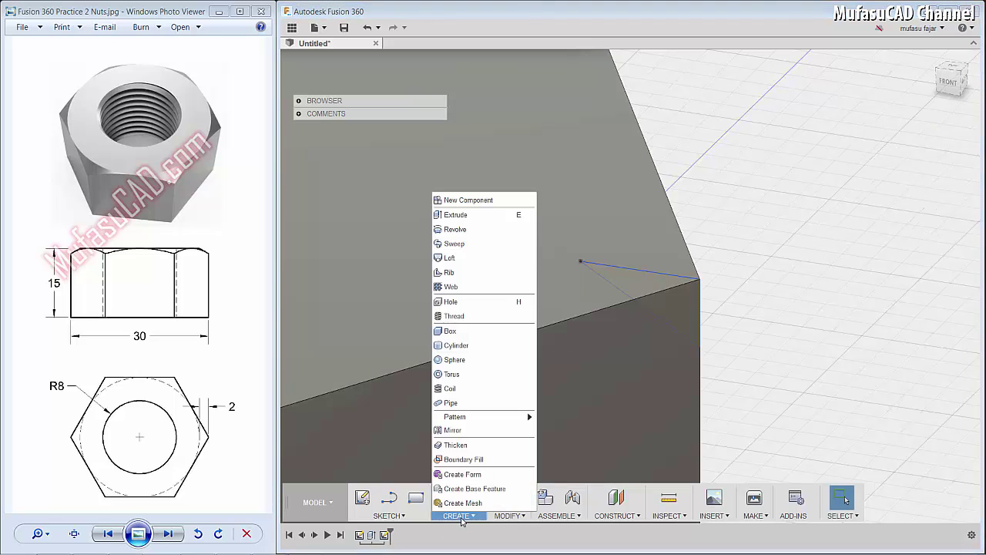
left_click(458, 230)
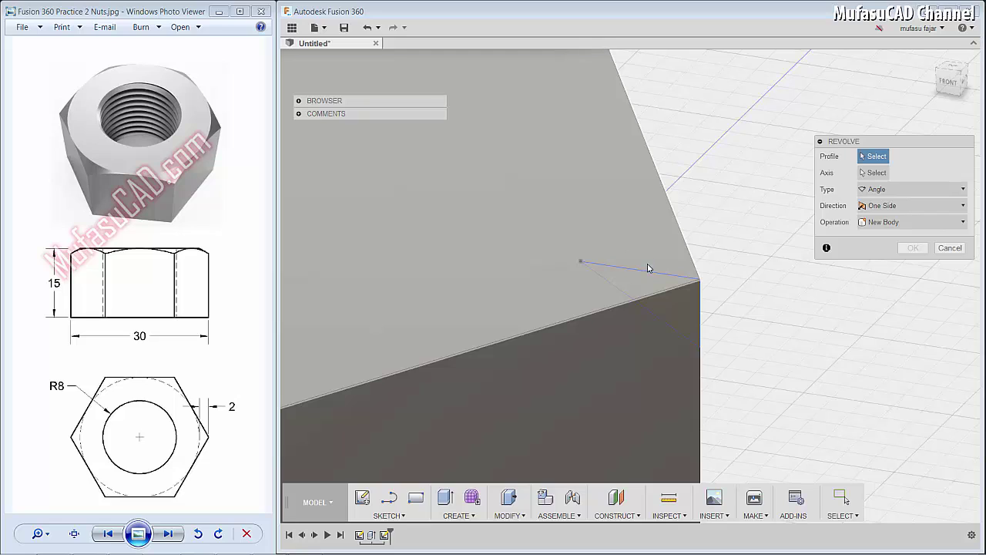
scroll(649, 276, "up", 3)
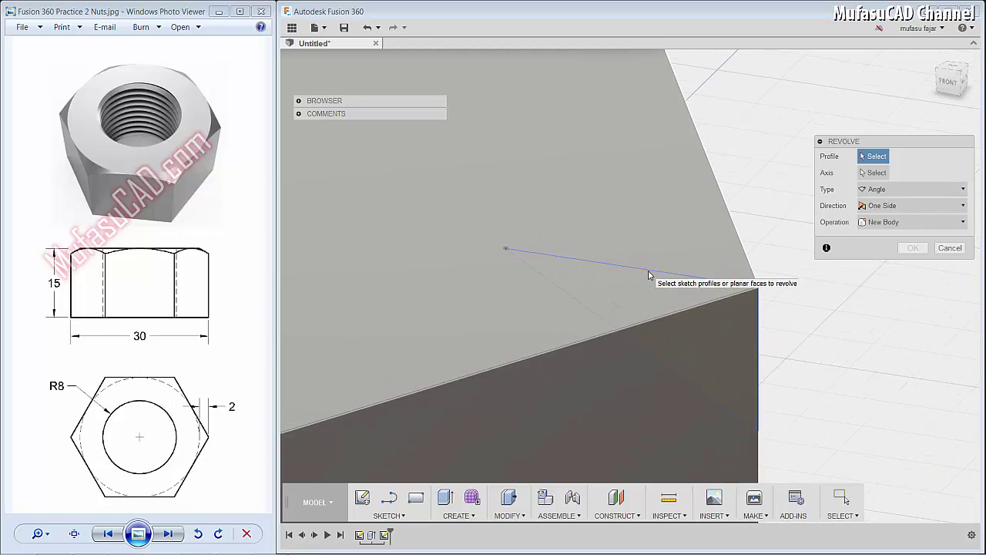
left_click(629, 271)
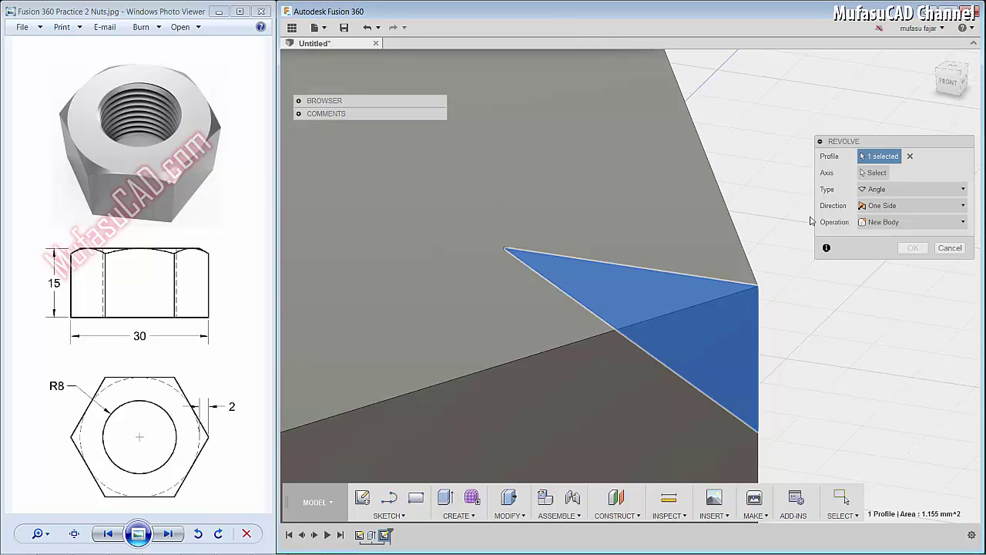
left_click(874, 173)
scroll(571, 270, "up", 2)
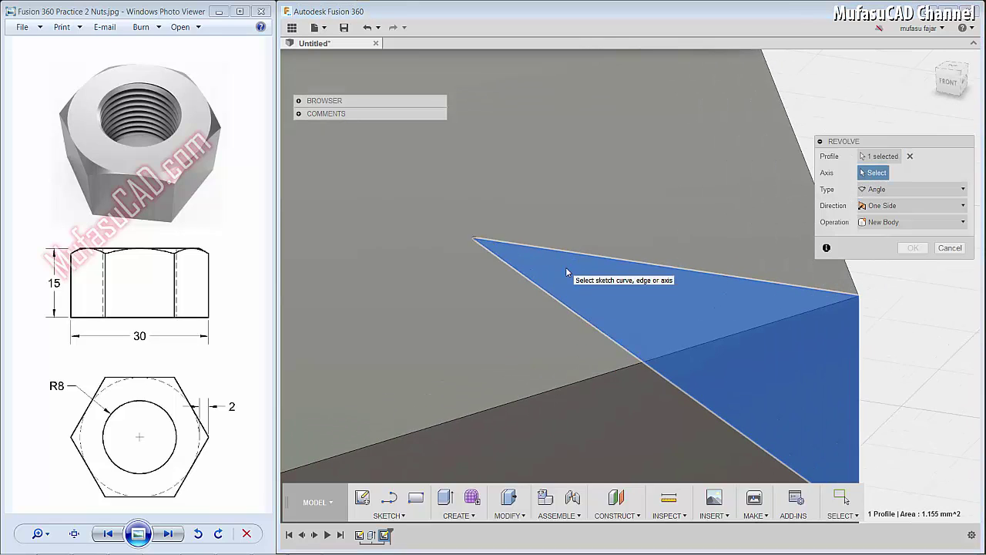
scroll(551, 288, "down", 3)
scroll(551, 288, "down", 3)
scroll(550, 288, "down", 2)
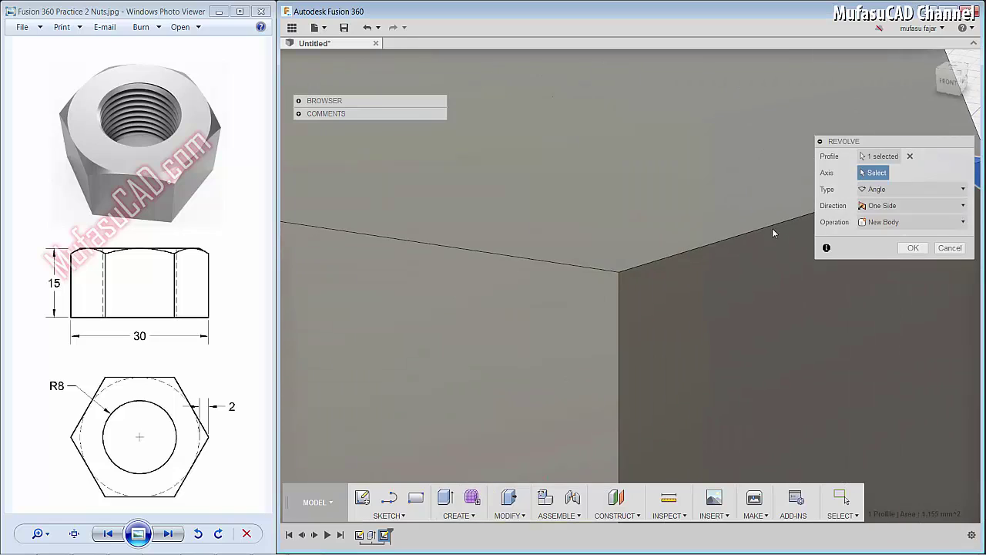
middle_click_drag(772, 229, 438, 147)
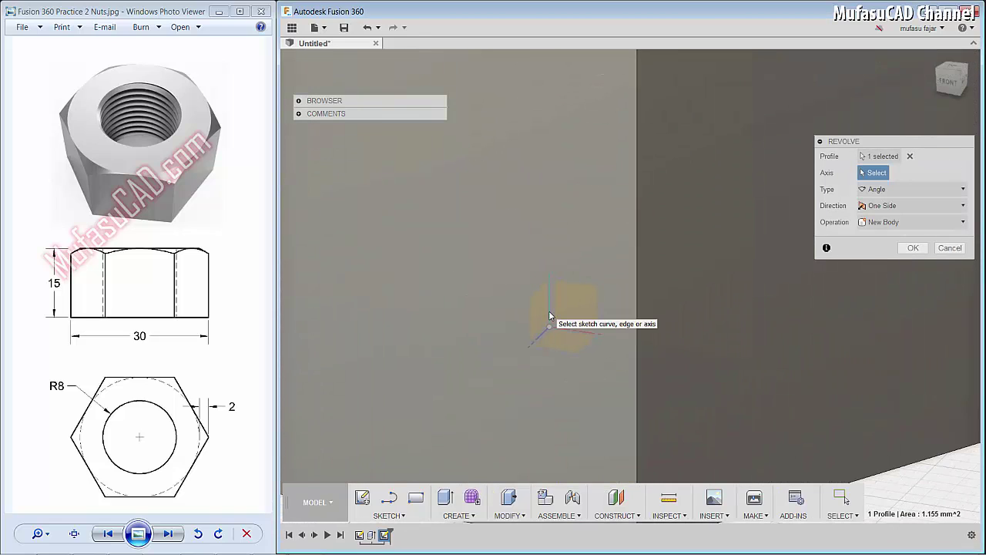
left_click(549, 310)
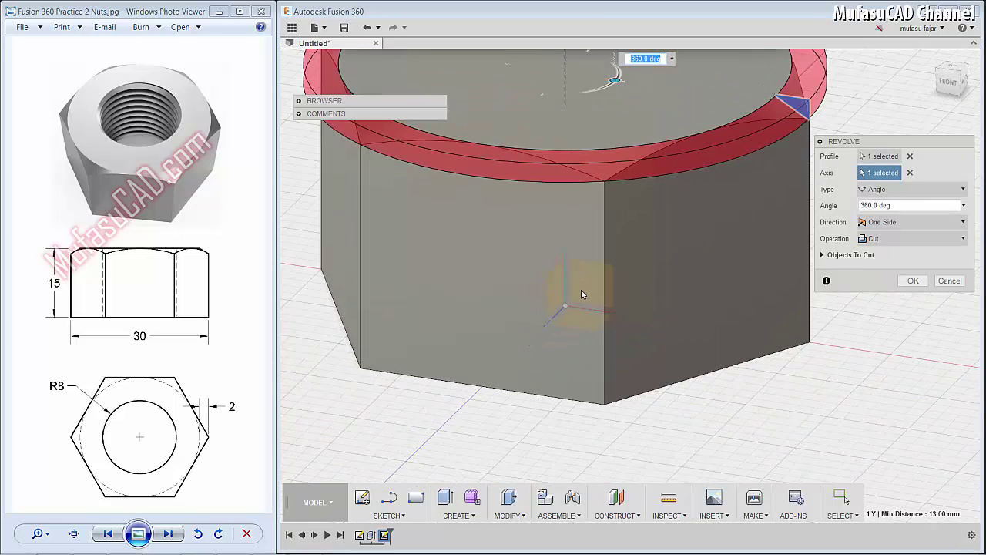
middle_click_drag(581, 290, 464, 335)
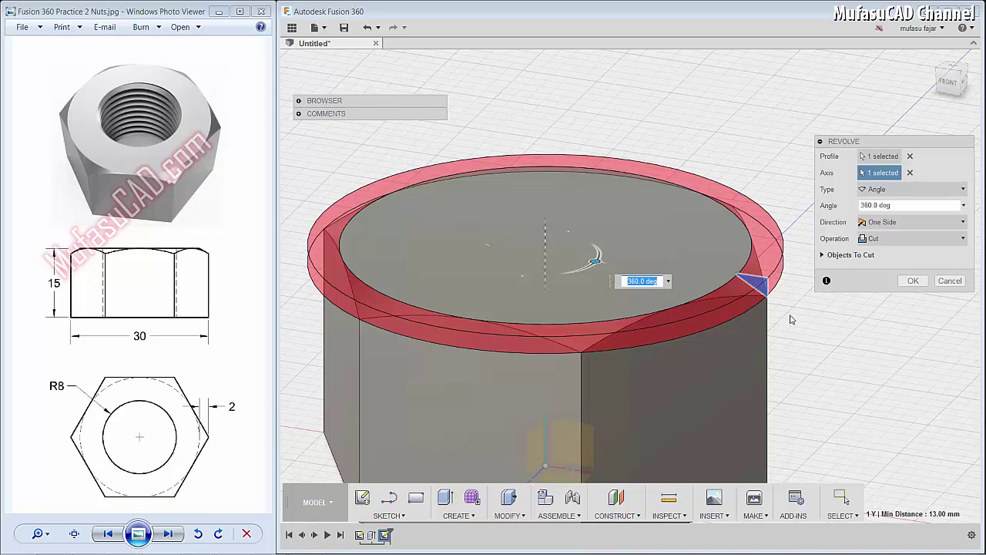
left_click(913, 282)
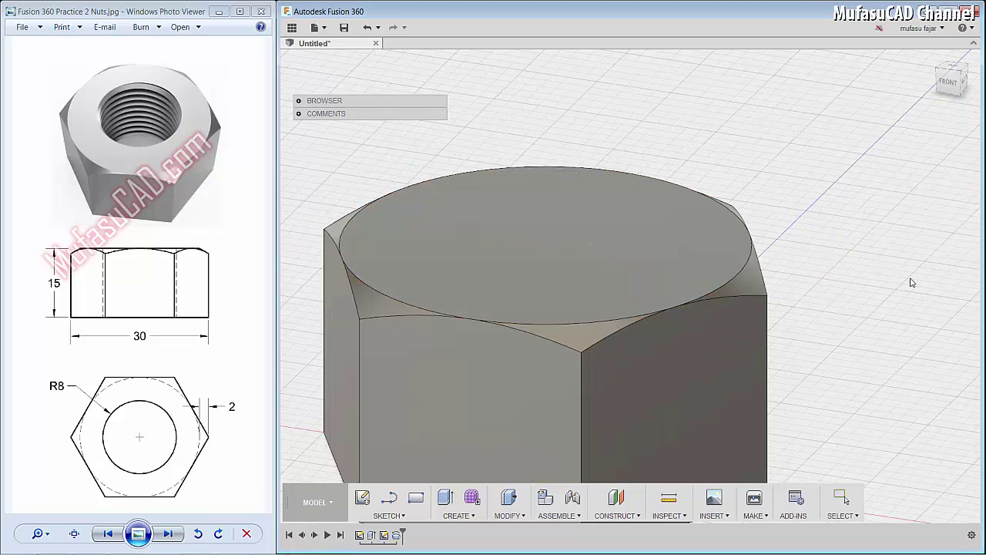
Start a circle sketch on the nut's top face
mouse_move(546, 293)
middle_mouse_down("shift")
mouse_move(577, 211)
mouse_move(584, 223)
middle_mouse_up("shift")
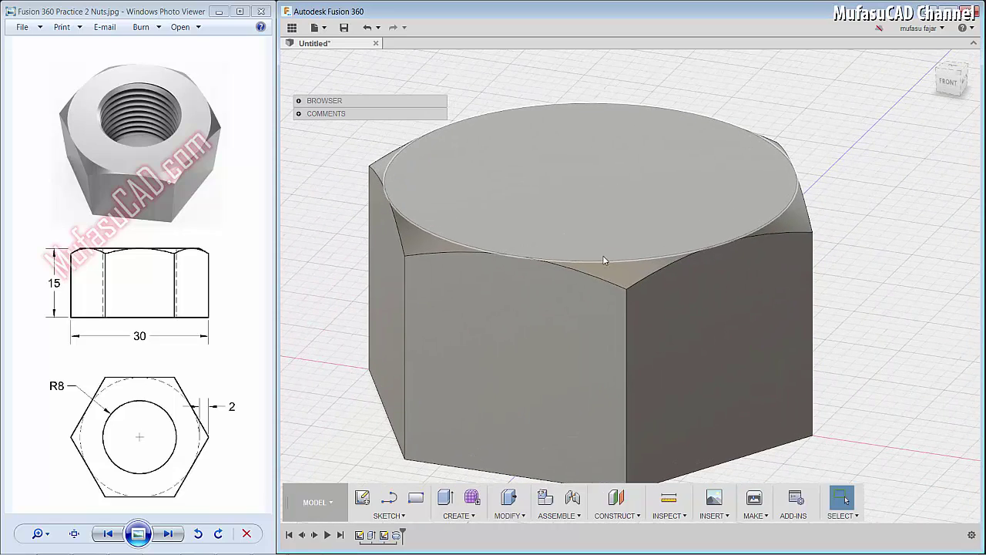
left_click(618, 172)
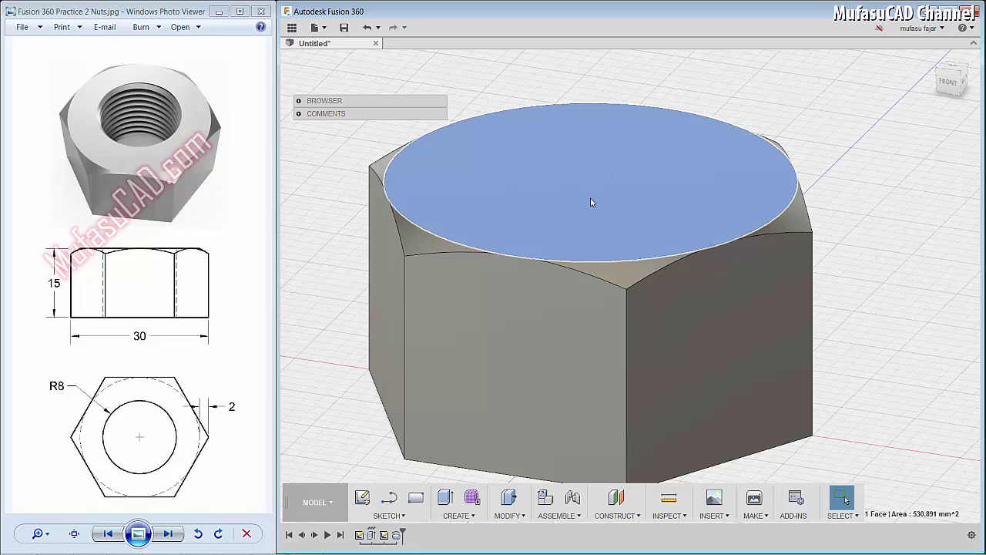
key("c")
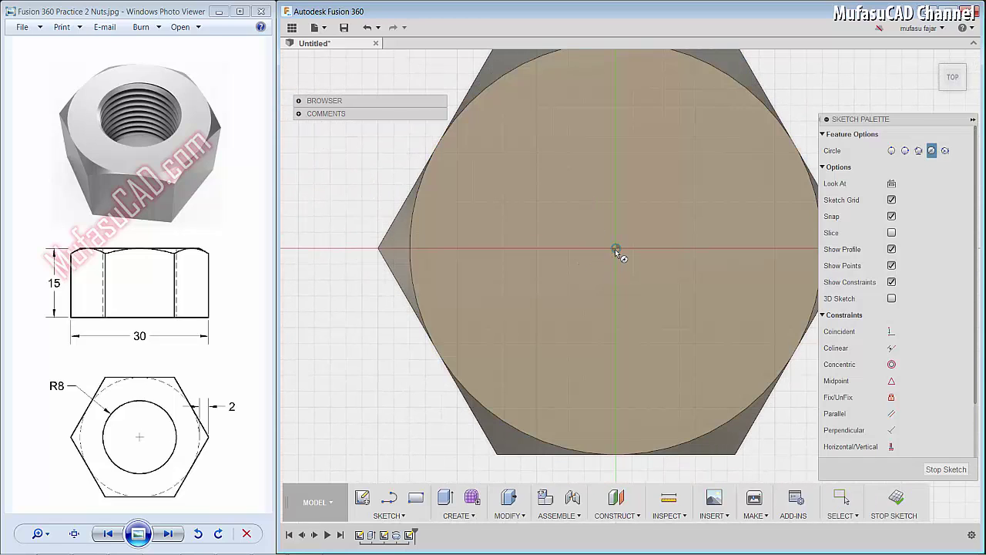
Draw a 16 mm diameter circle centred on the sketch origin
left_click(616, 248)
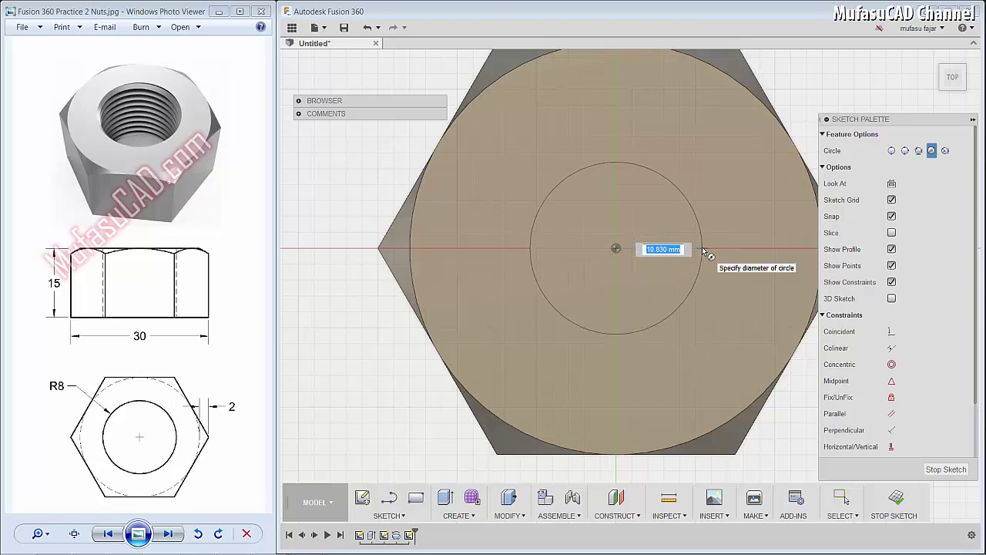
type("1")
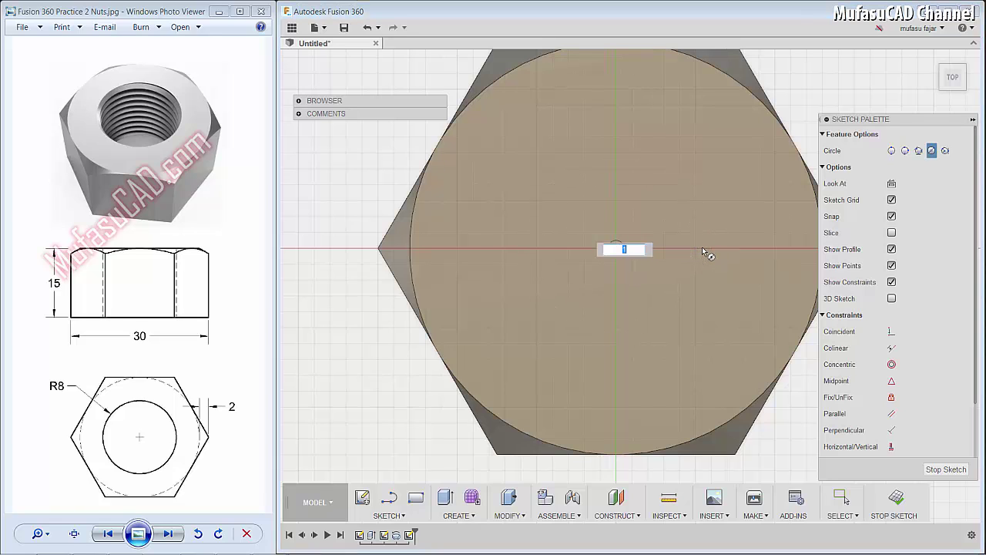
type("6")
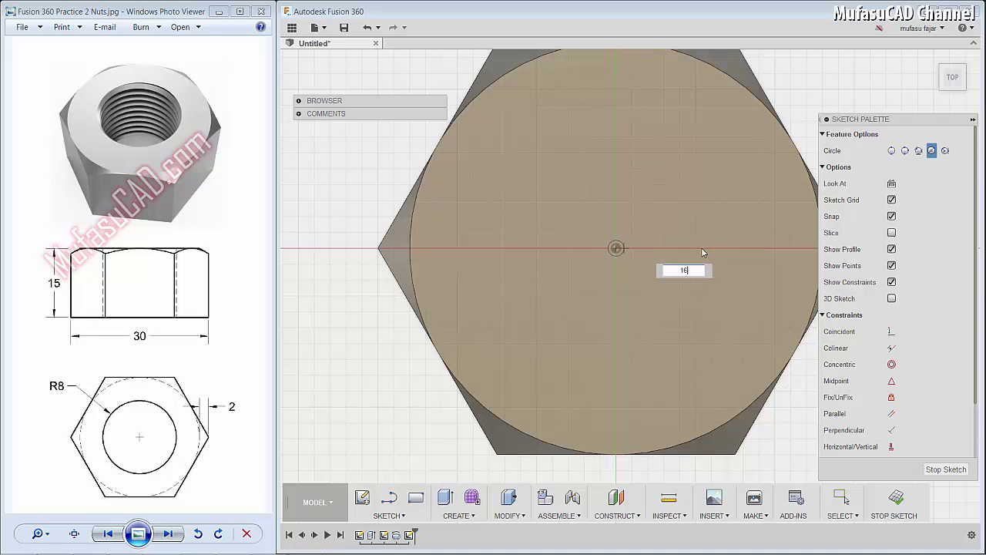
key("Return")
key("Escape")
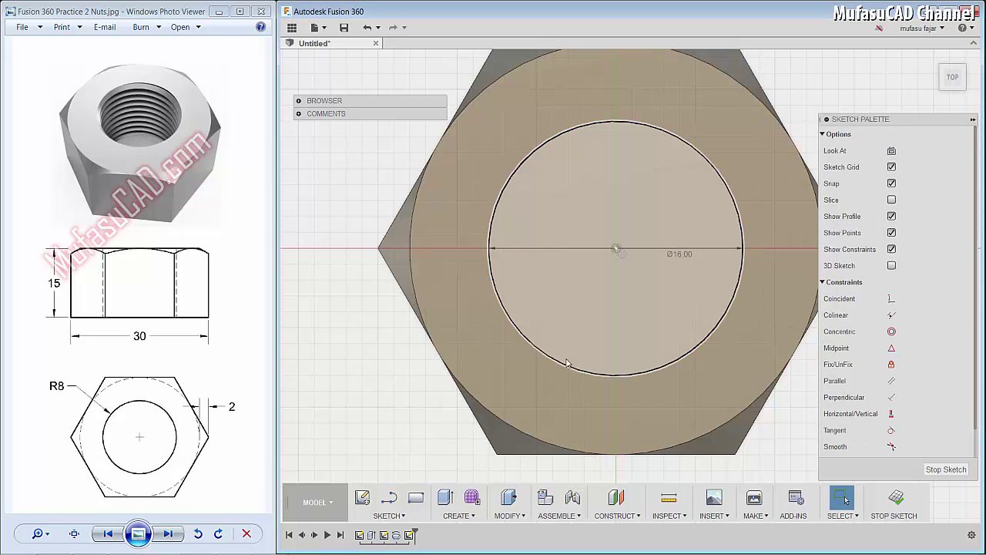
Extrude the 16 mm circle down through the nut as a cut
left_click(445, 497)
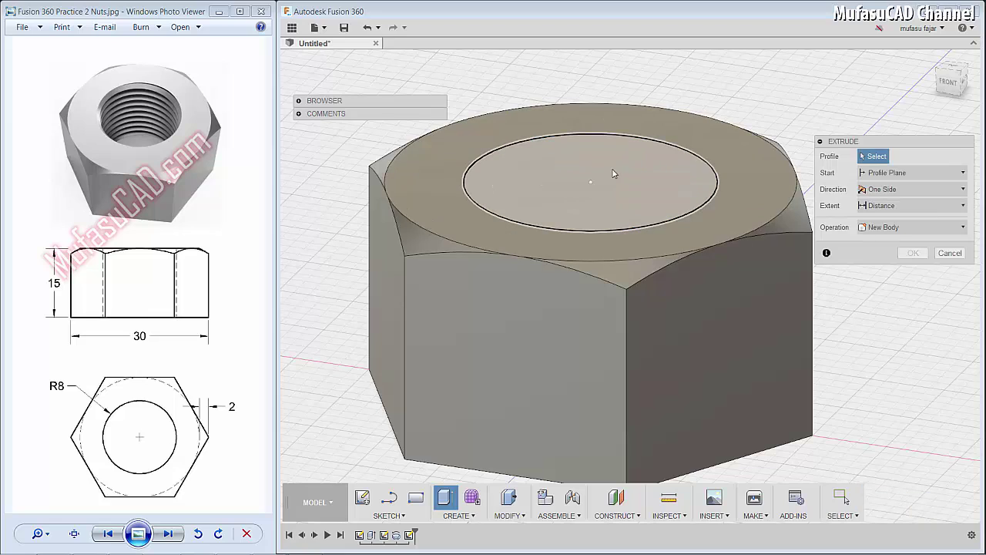
left_click(528, 189)
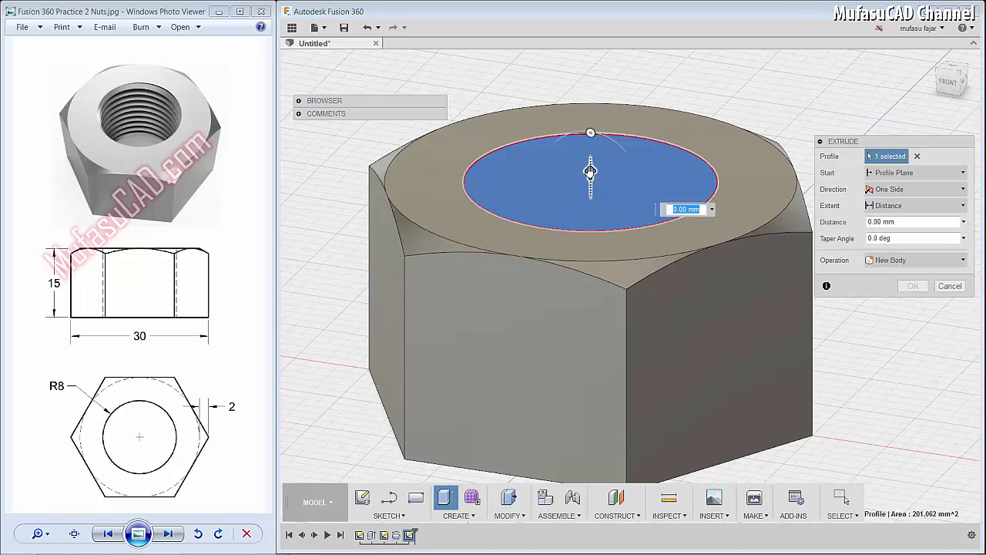
mouse_move(591, 166)
left_mouse_down()
mouse_move(561, 427)
mouse_move(474, 479)
left_mouse_up()
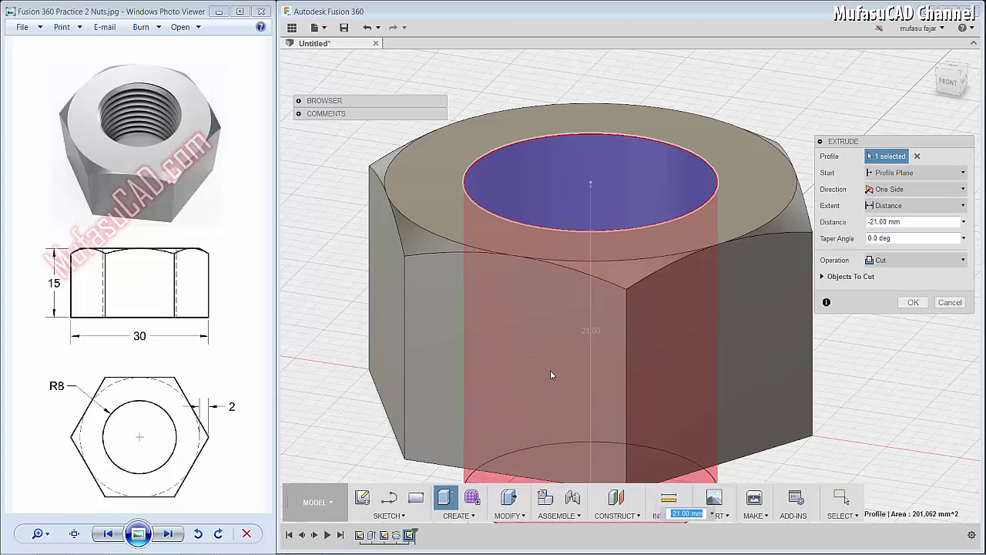
key("Return")
mouse_move(550, 374)
middle_mouse_down("shift")
mouse_move(606, 219)
mouse_move(568, 194)
mouse_move(632, 194)
mouse_move(641, 209)
mouse_move(648, 198)
middle_mouse_up("shift")
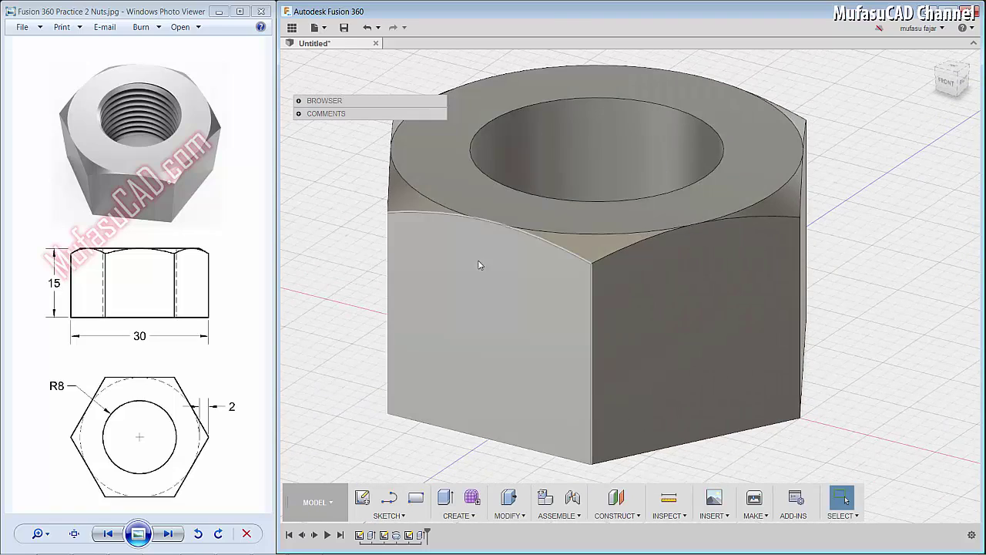
Add a modeled ISO metric M16x1.6 thread, size 16.0 mm, to the hole's inner face
left_click(469, 516)
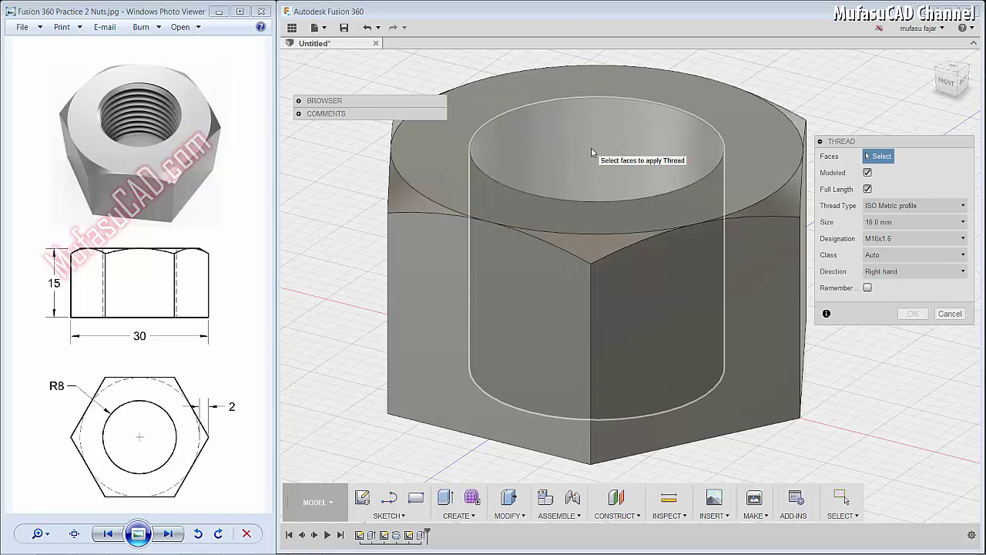
left_click(591, 150)
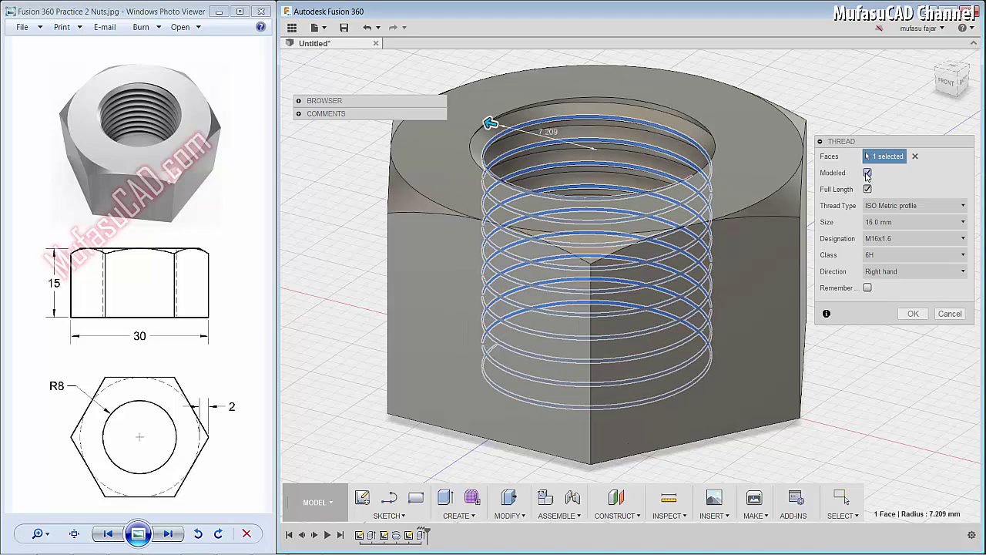
left_click(867, 174)
left_click(868, 172)
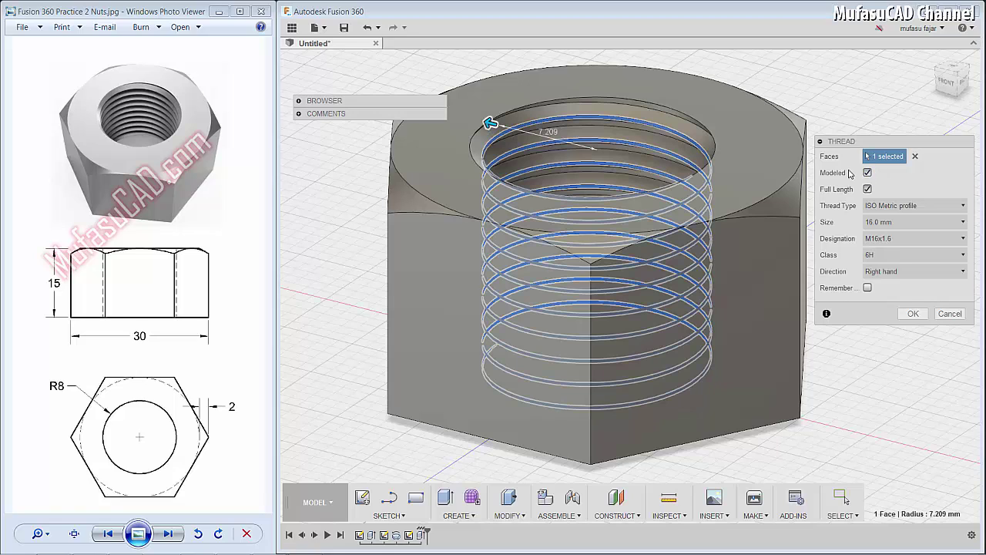
left_click(900, 225)
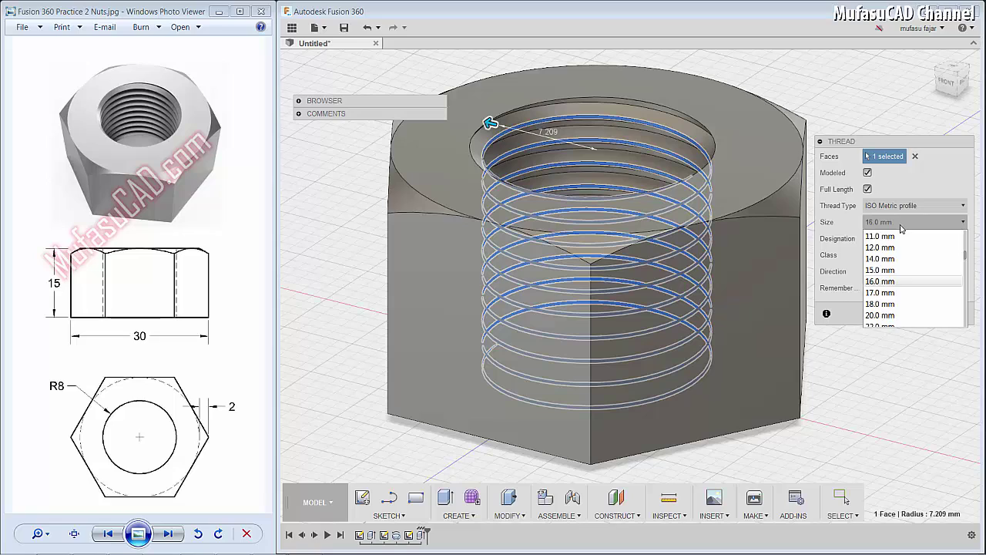
left_click(901, 228)
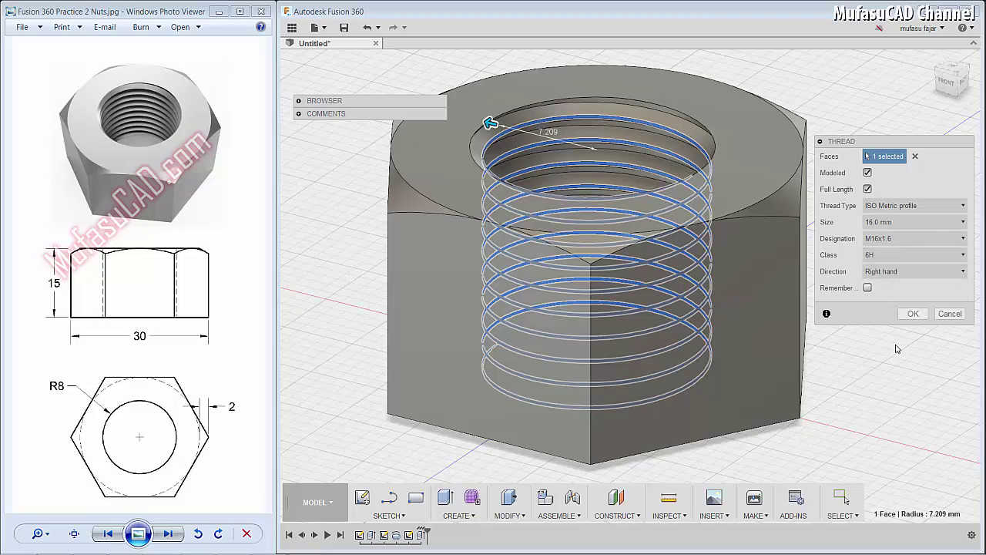
left_click(913, 313)
mouse_move(641, 232)
middle_mouse_down("shift")
mouse_move(705, 228)
mouse_move(685, 221)
mouse_move(680, 238)
mouse_move(691, 239)
mouse_move(700, 238)
mouse_move(656, 228)
middle_mouse_up("shift")
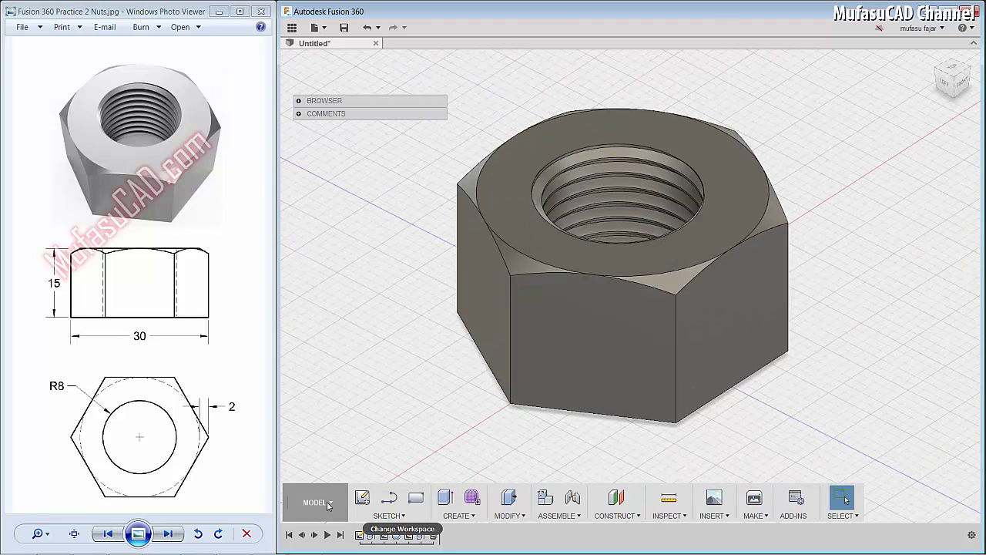
Switch to the Render workspace and apply the Metal > Chrome appearance to the nut body
left_click(319, 502)
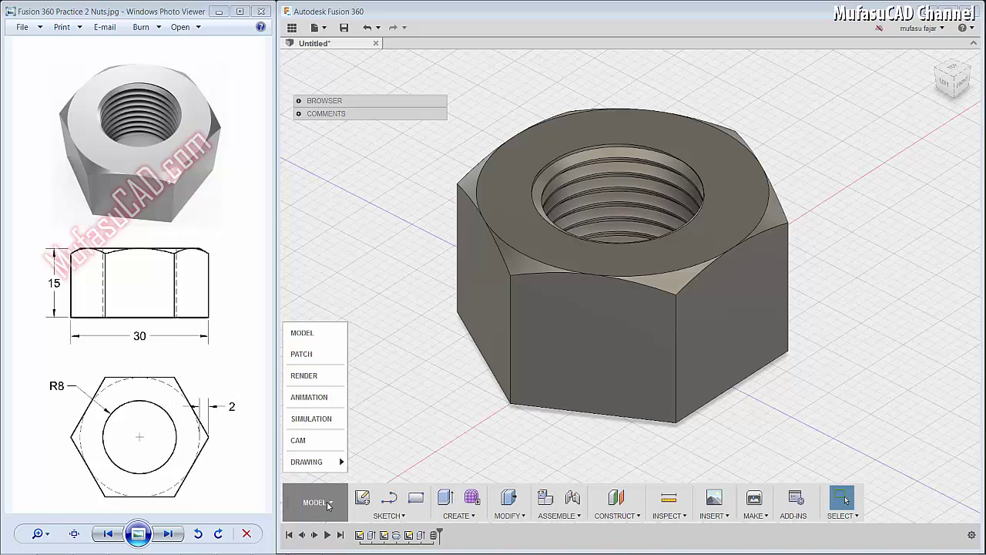
left_click(304, 374)
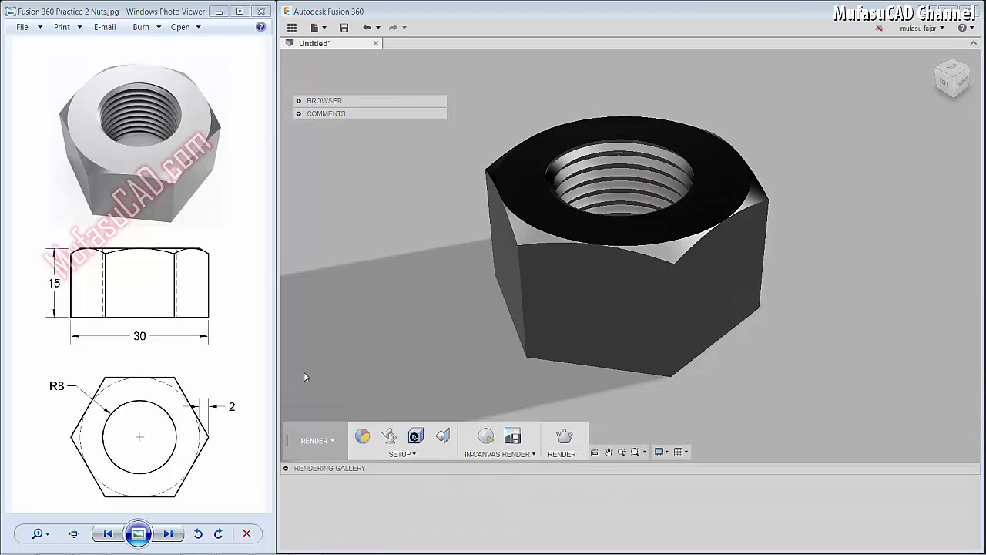
left_click(365, 440)
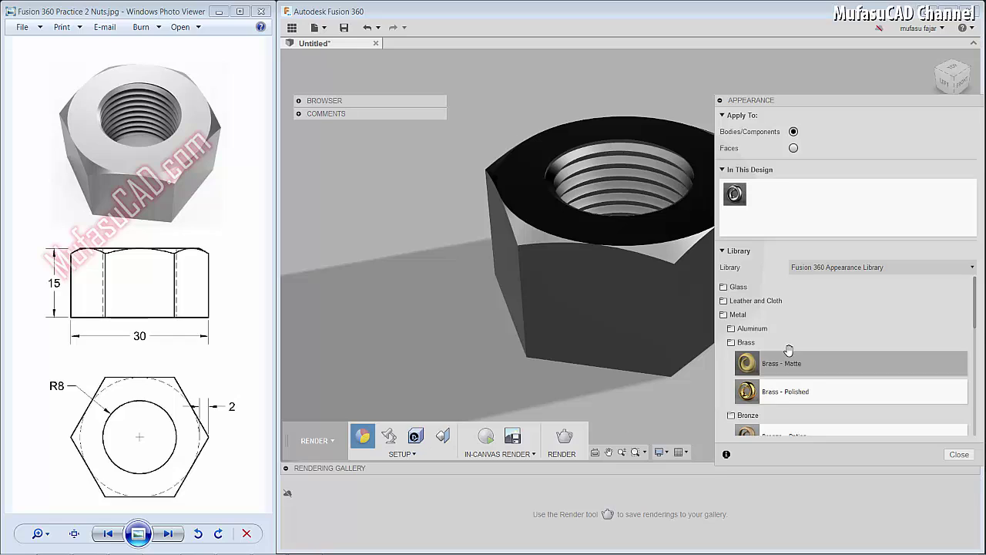
left_click(738, 315)
left_click(748, 315)
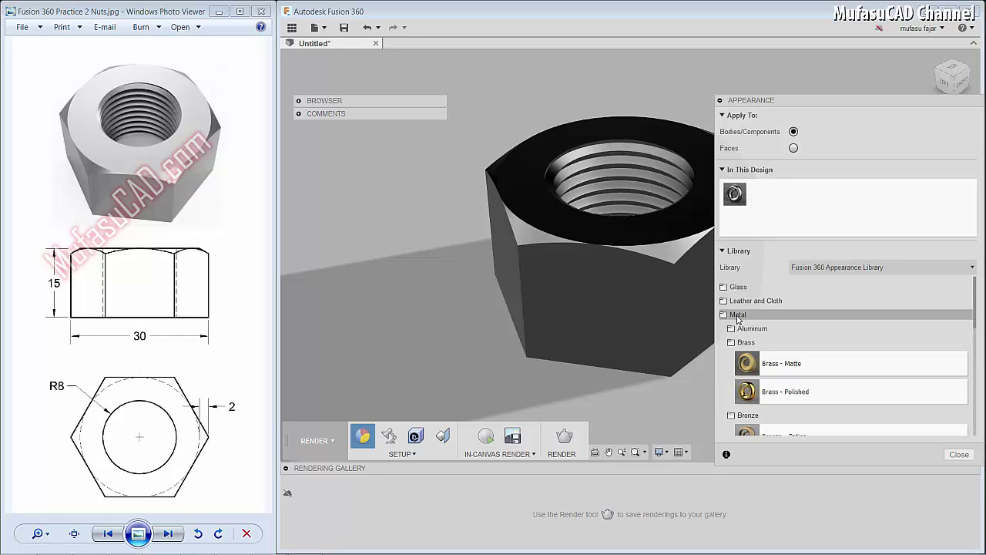
scroll(964, 328, "down", 2)
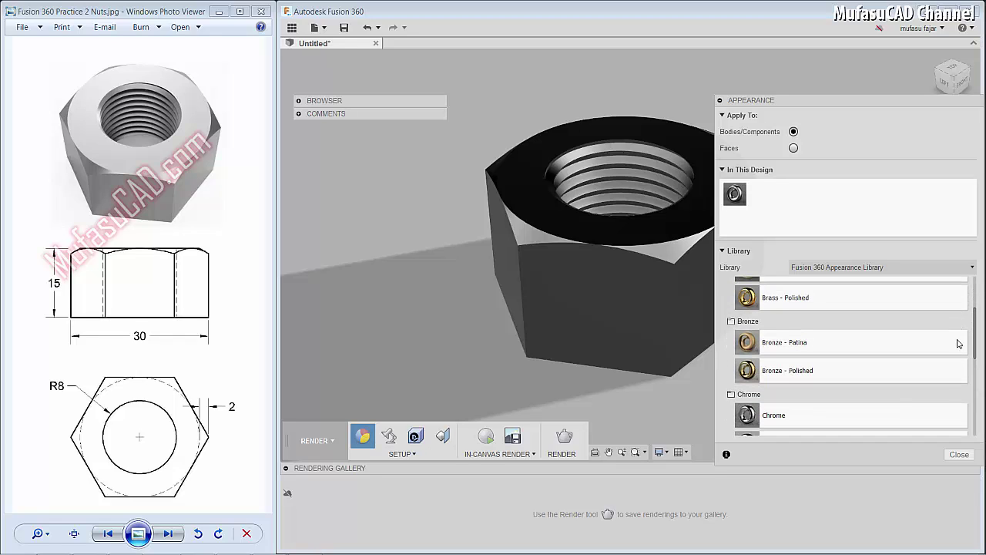
scroll(955, 341, "down", 2)
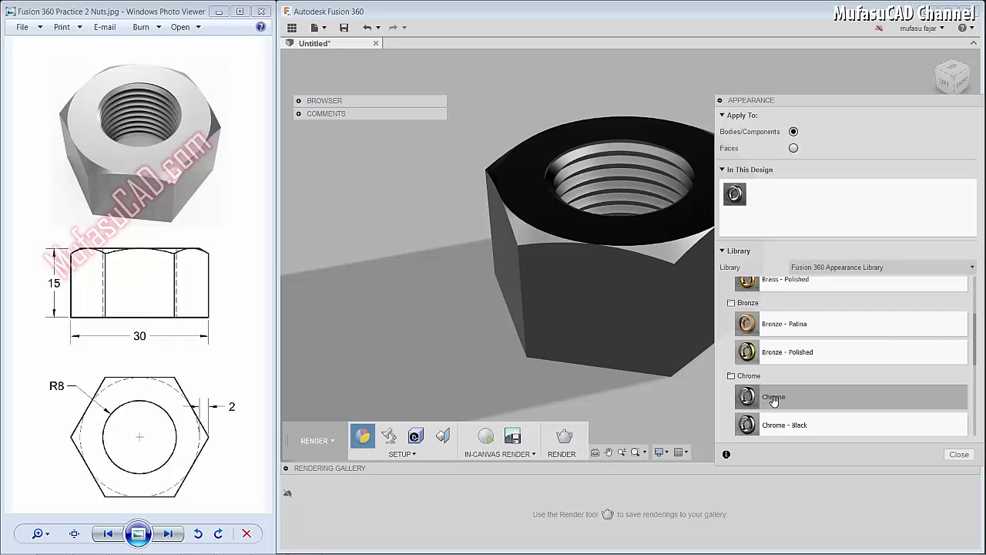
left_click_drag(774, 400, 646, 355)
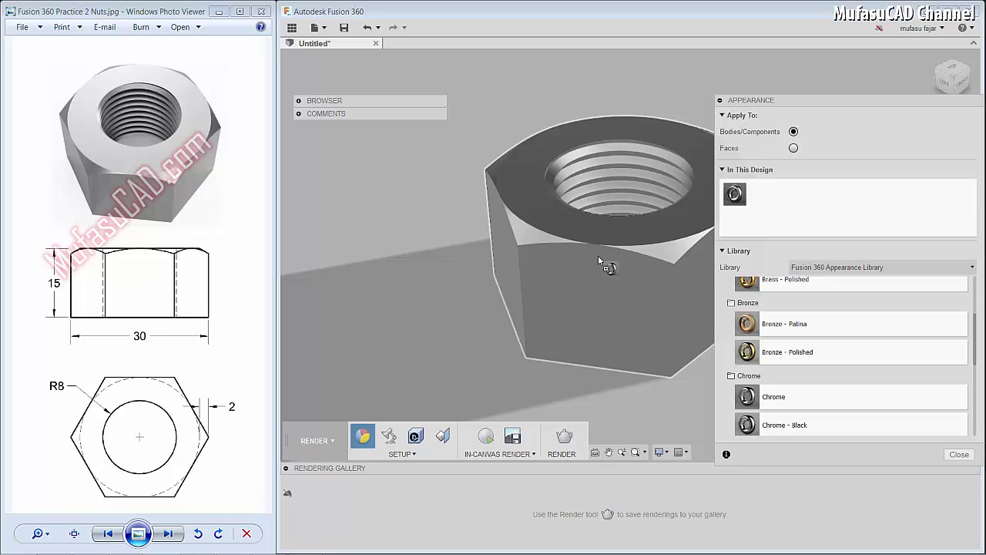
left_click_drag(604, 318, 598, 255)
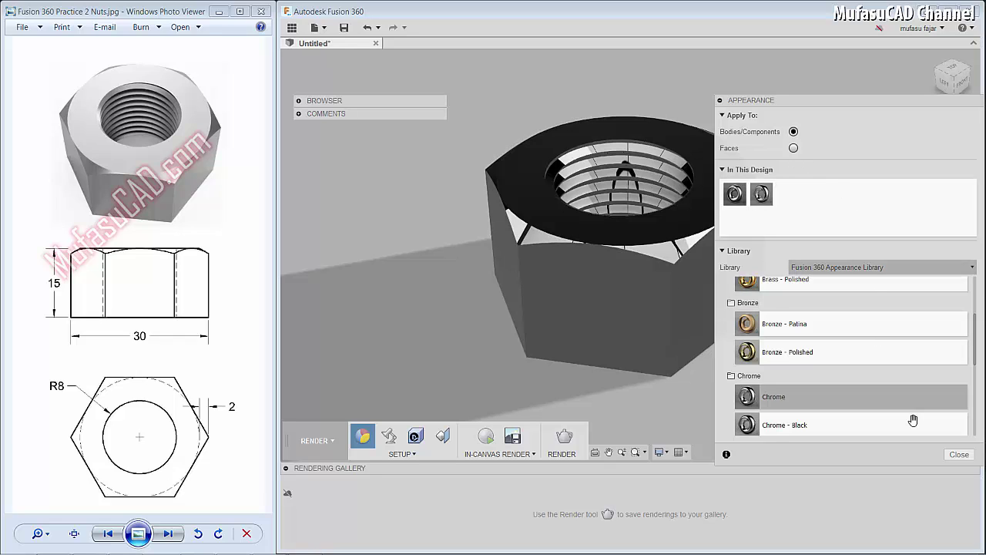
left_click(950, 460)
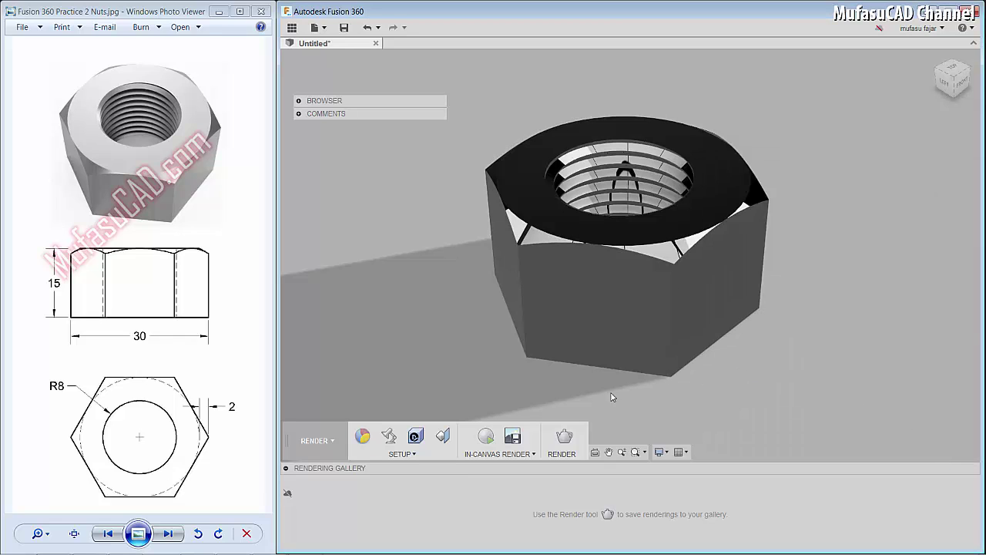
Use the environment as background and choose the Soft Light lighting environment
left_click(391, 437)
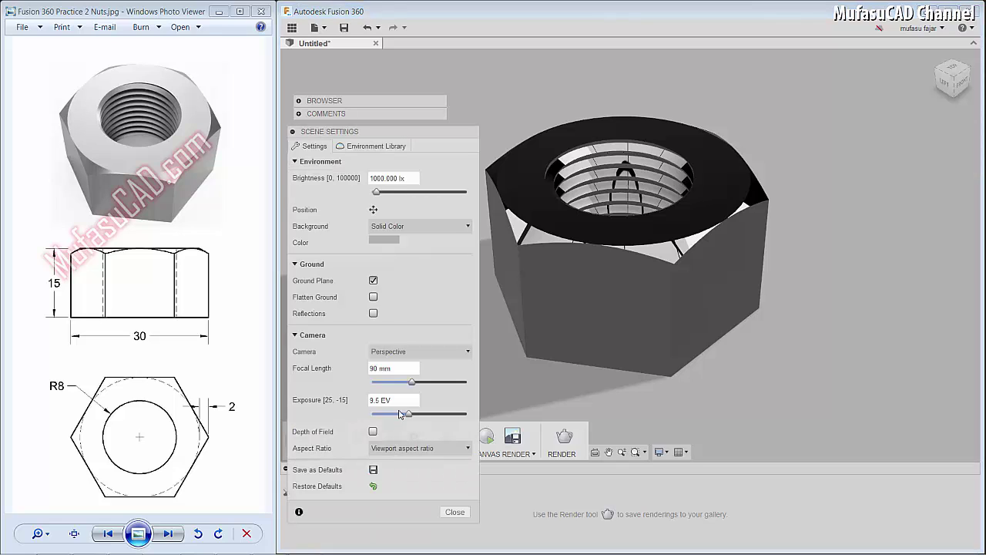
left_click(397, 227)
left_click(400, 239)
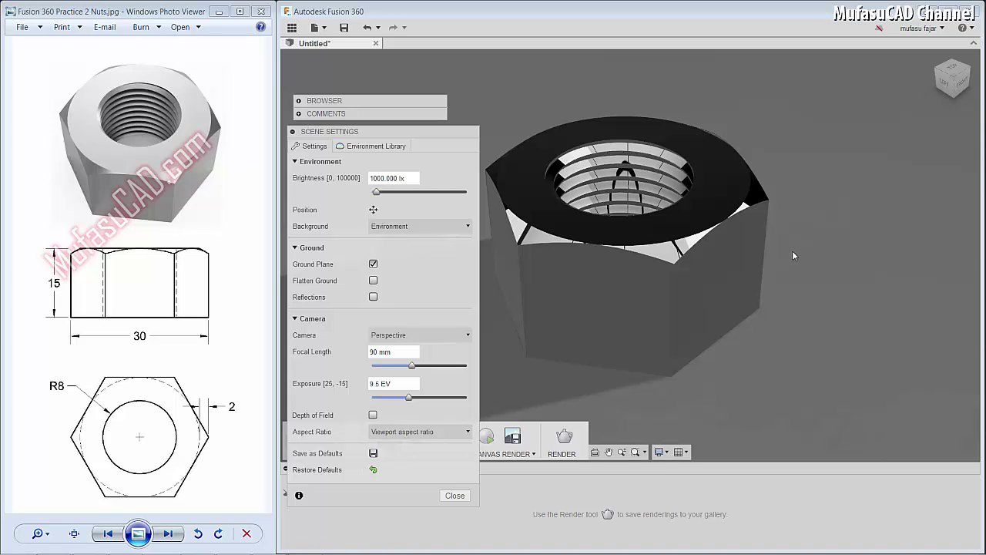
middle_click_drag(793, 250, 735, 240, "shift")
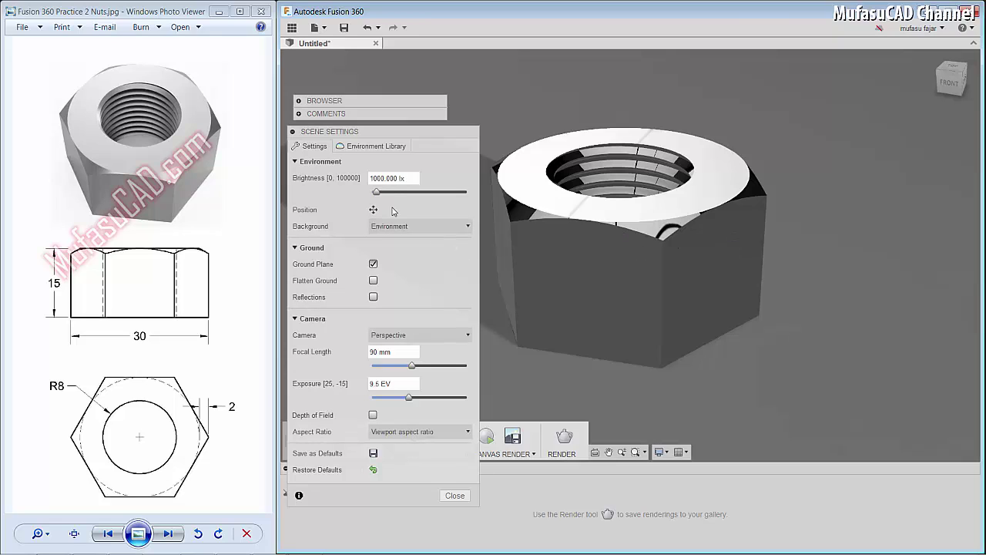
left_click(376, 147)
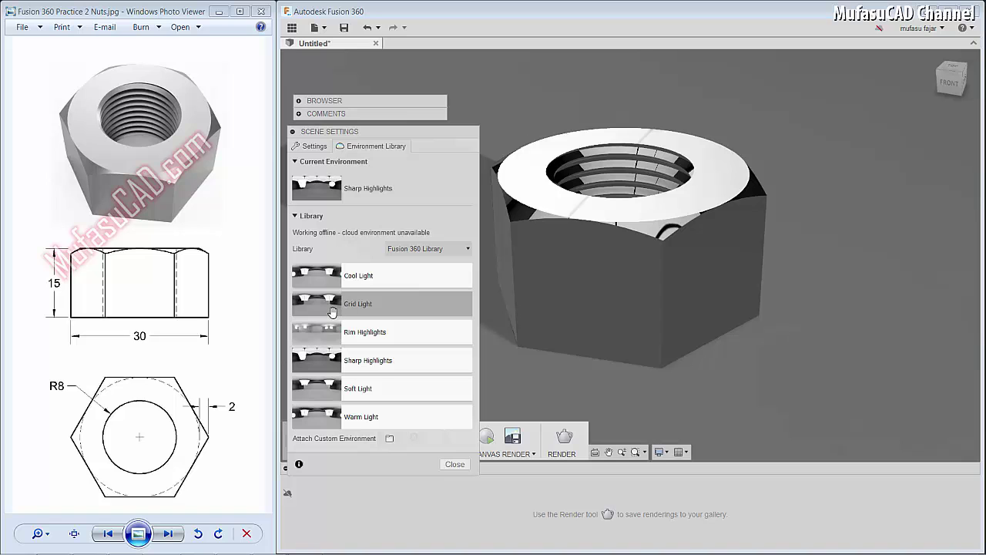
left_click_drag(321, 306, 715, 300)
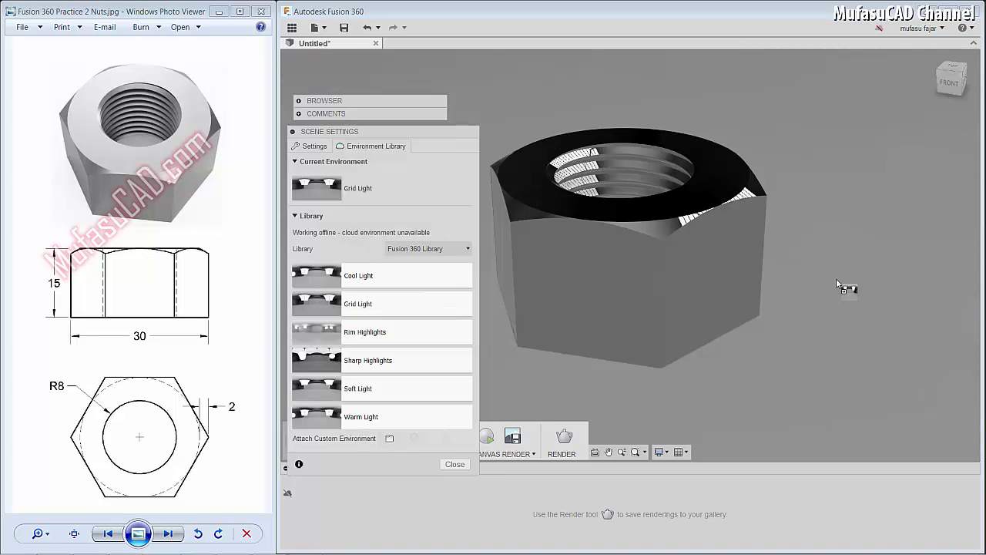
mouse_move(715, 300)
middle_mouse_down("shift")
mouse_move(586, 202)
mouse_move(548, 228)
middle_mouse_up("shift")
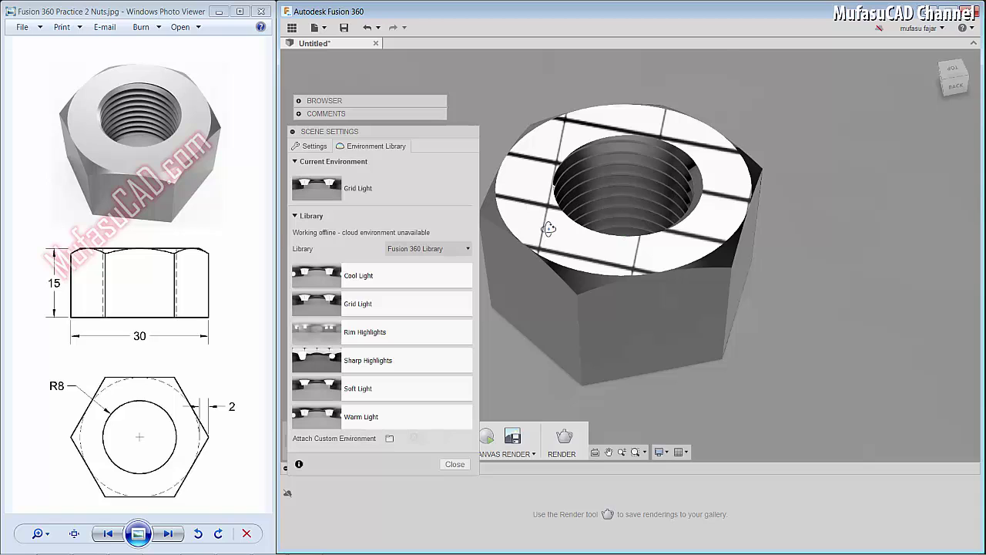
left_click_drag(806, 334, 836, 323)
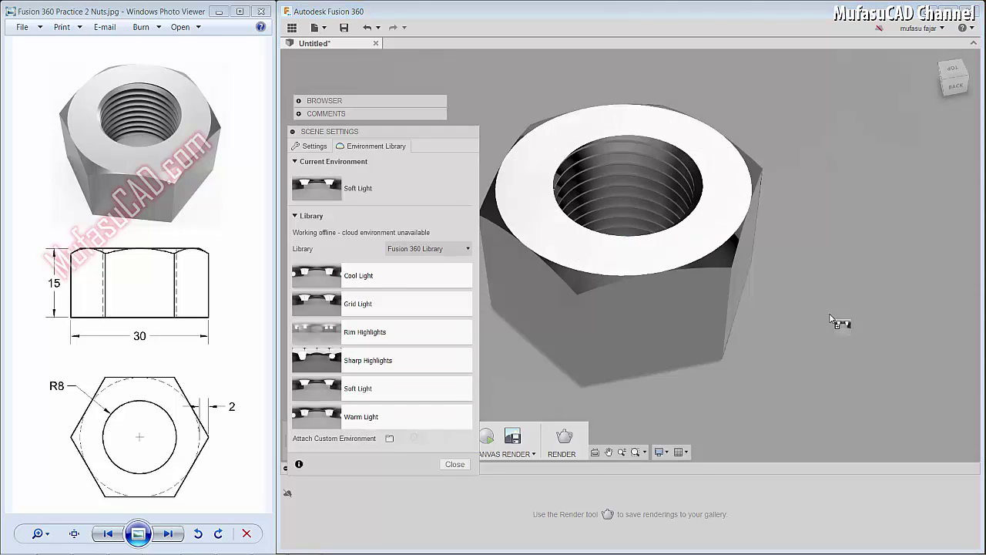
mouse_move(836, 324)
middle_mouse_down("shift")
mouse_move(744, 278)
mouse_move(746, 287)
middle_mouse_up("shift")
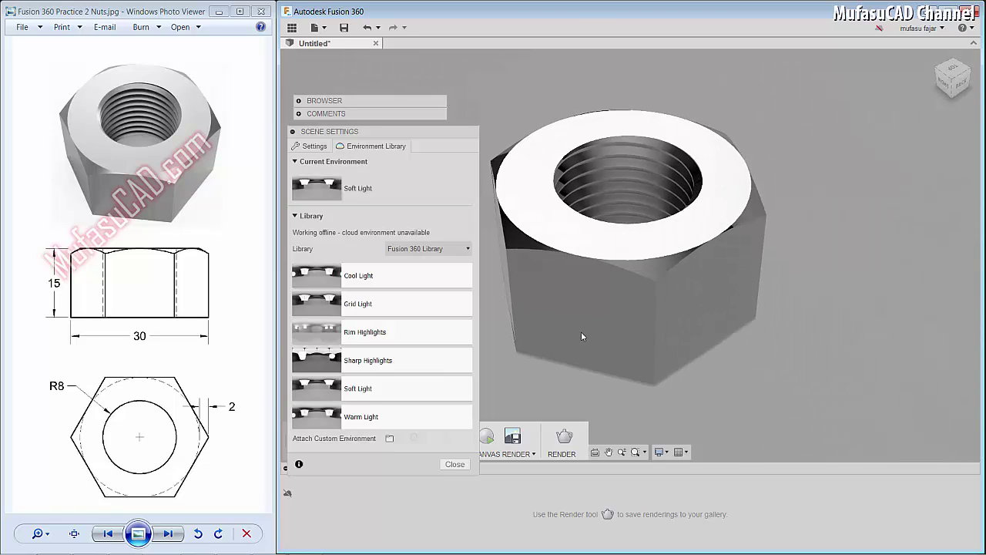
Set scene exposure to 8.9 EV and environment brightness to 1397.849 lx
left_click(323, 146)
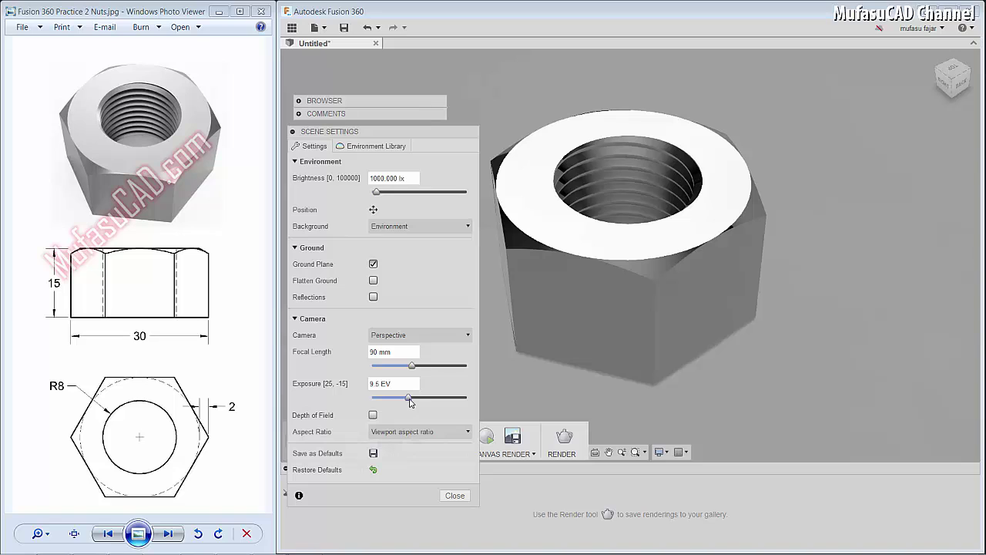
left_click_drag(409, 397, 411, 403)
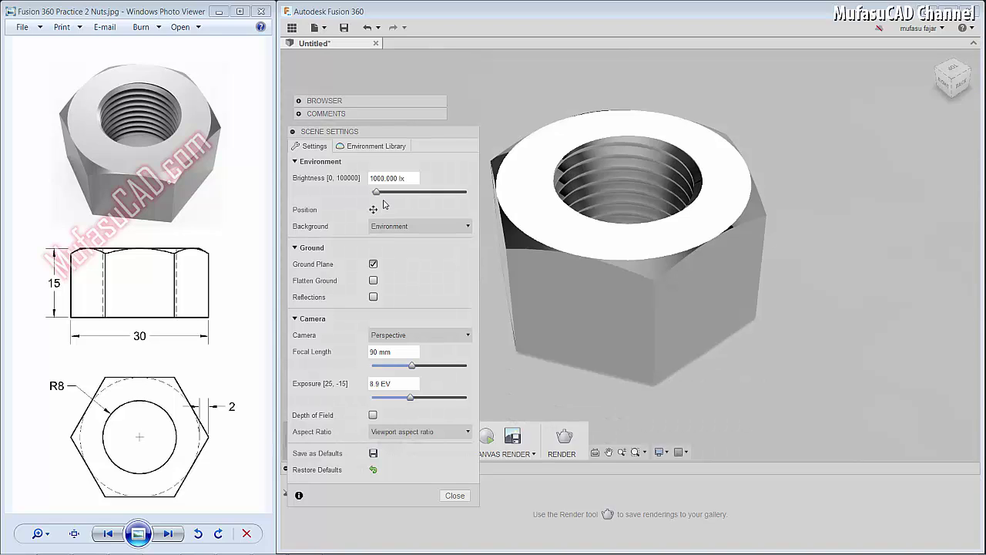
left_click_drag(377, 192, 379, 194)
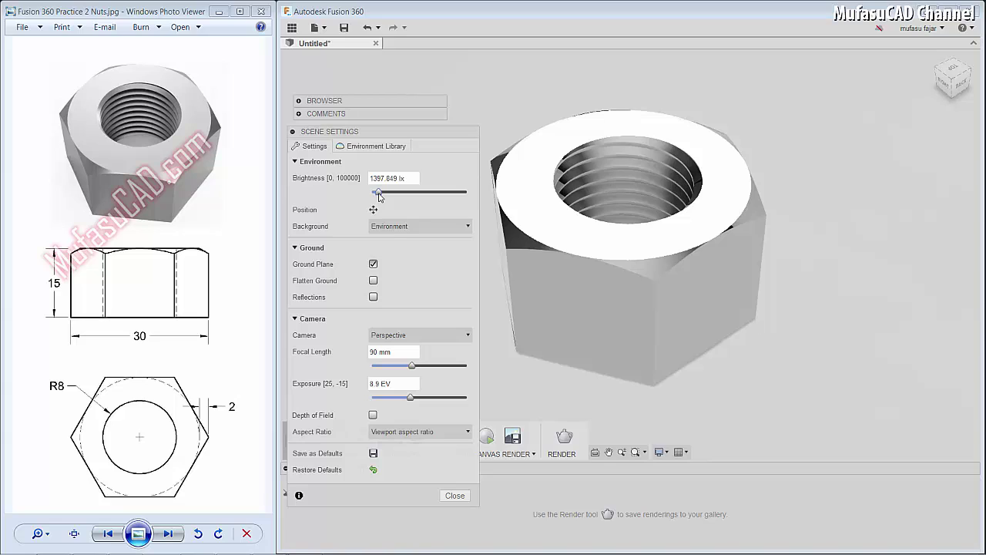
left_click(455, 495)
Start an in-canvas render of the nut, viewed from a lower, more frontal angle
left_click(511, 454)
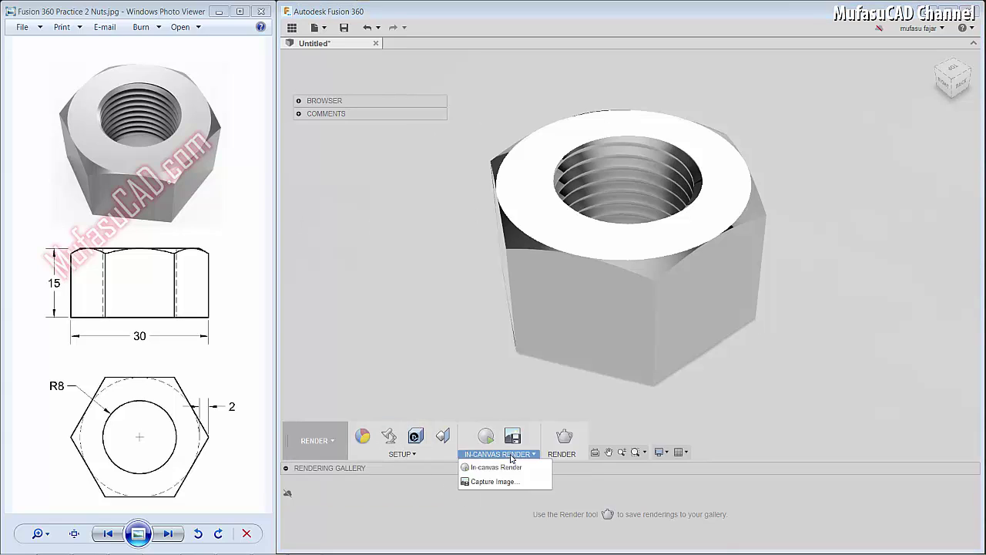
left_click(499, 469)
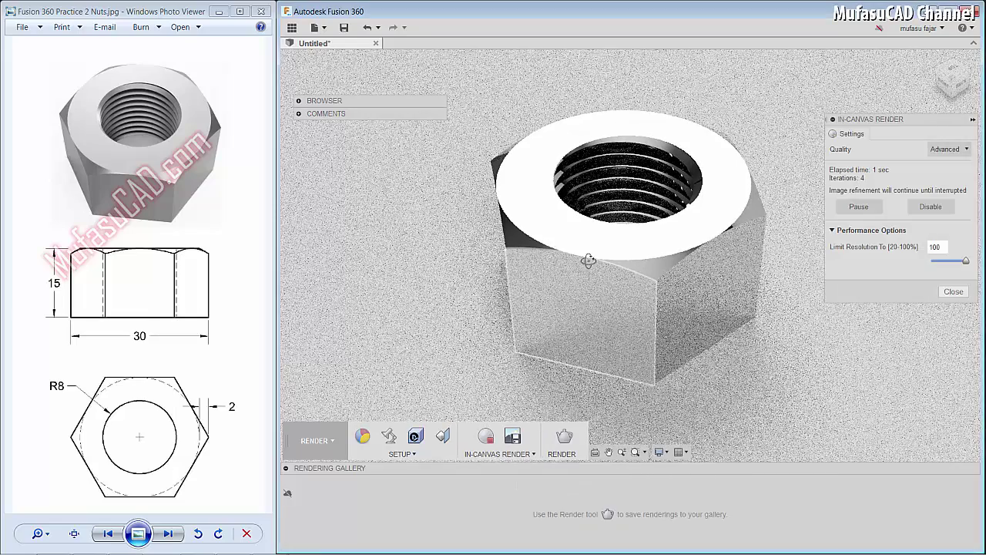
mouse_move(588, 261)
middle_mouse_down("shift")
mouse_move(641, 250)
mouse_move(736, 256)
middle_mouse_up("shift")
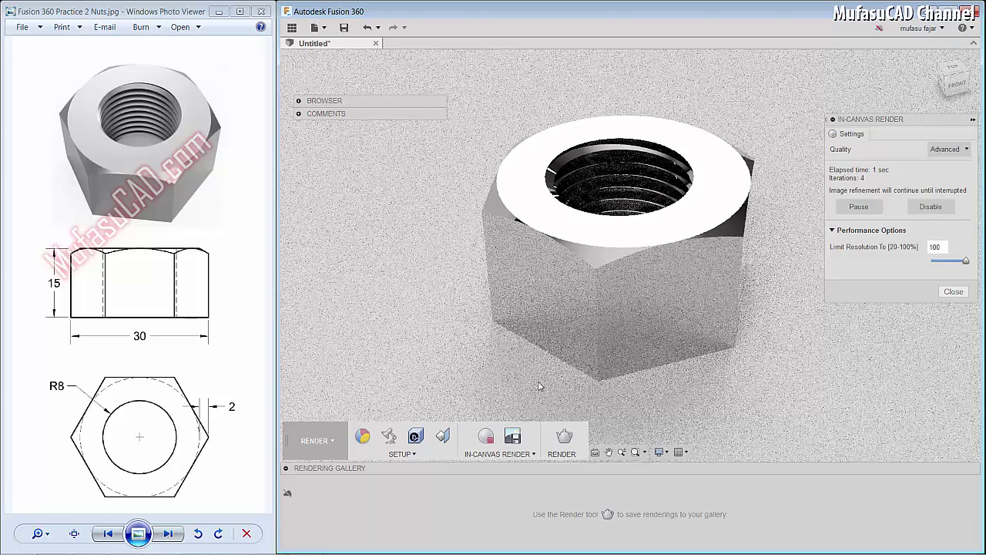
Raise the scene exposure to 9.9 EV and pause the render at 117 iterations
left_click(389, 436)
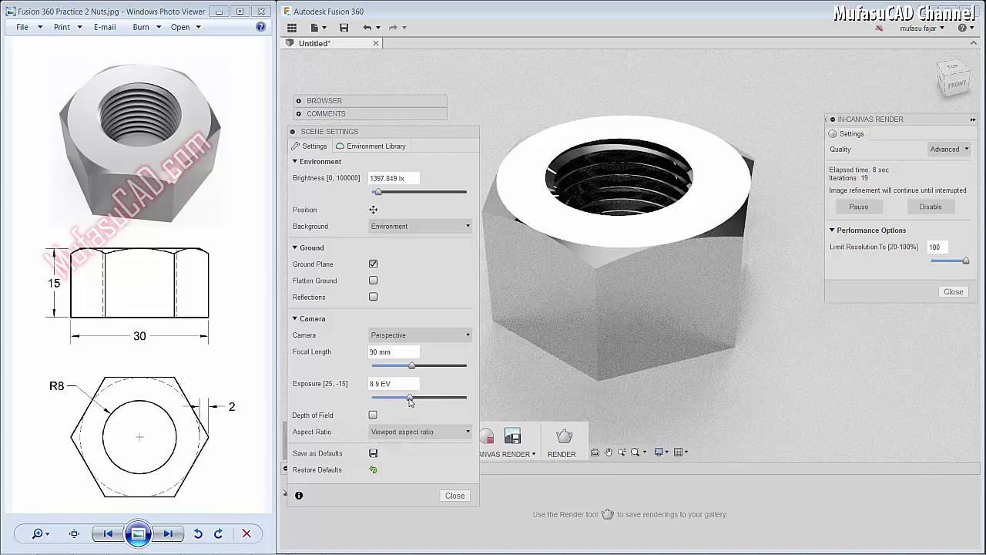
left_click_drag(409, 399, 407, 399)
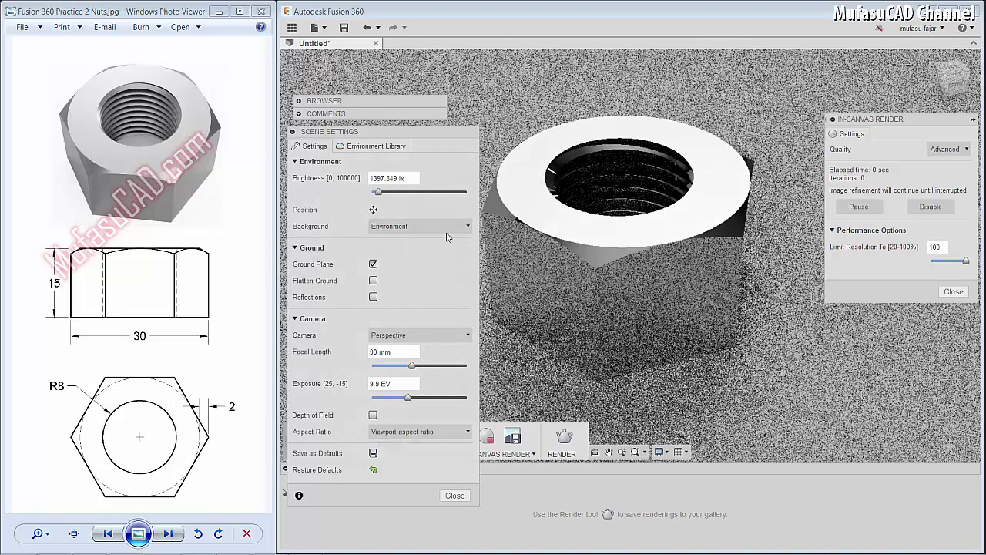
left_click(455, 496)
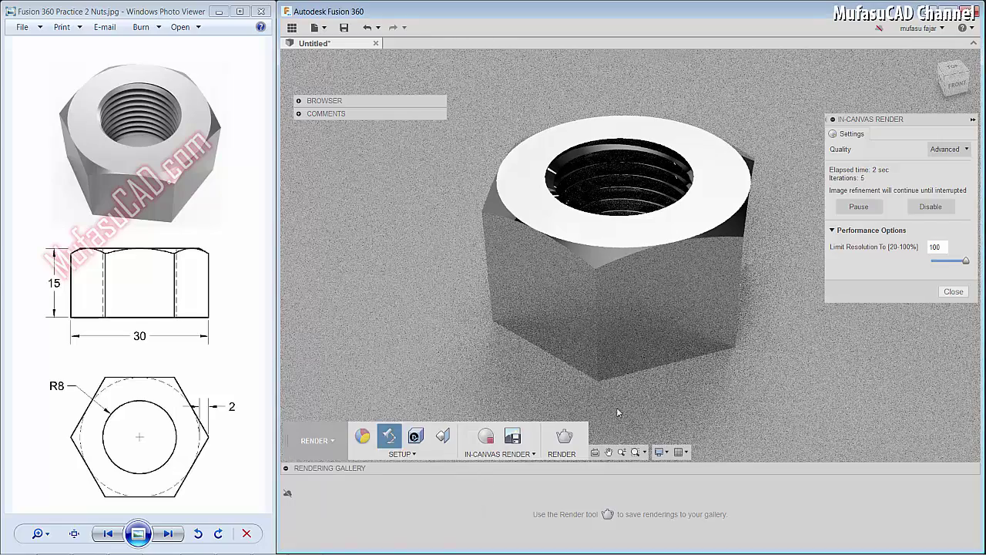
middle_click_drag(700, 313, 693, 313, "shift")
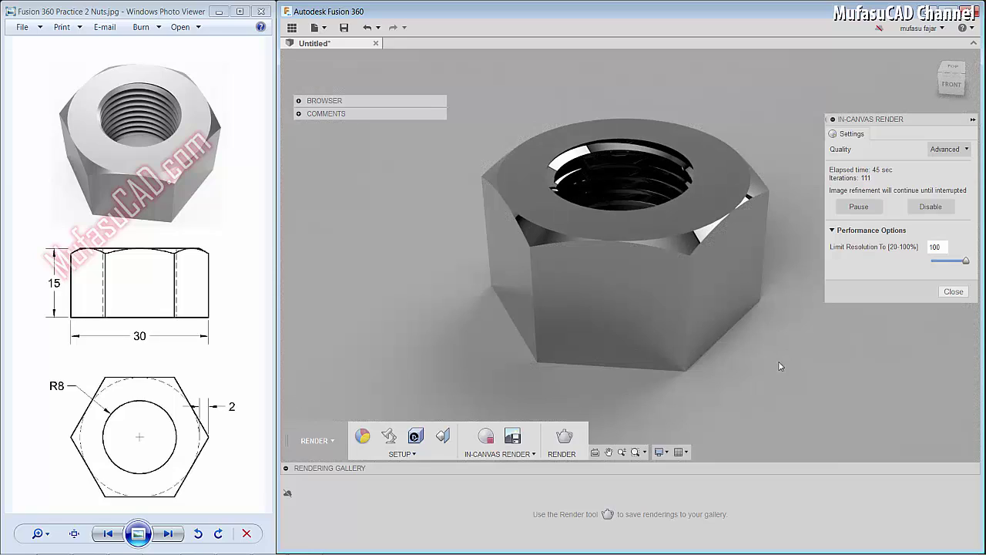
left_click(858, 208)
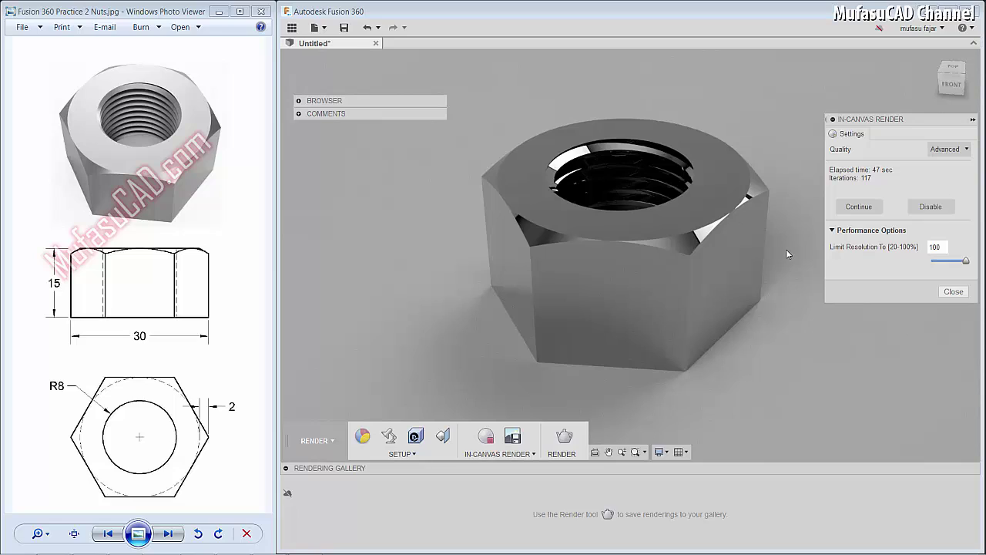